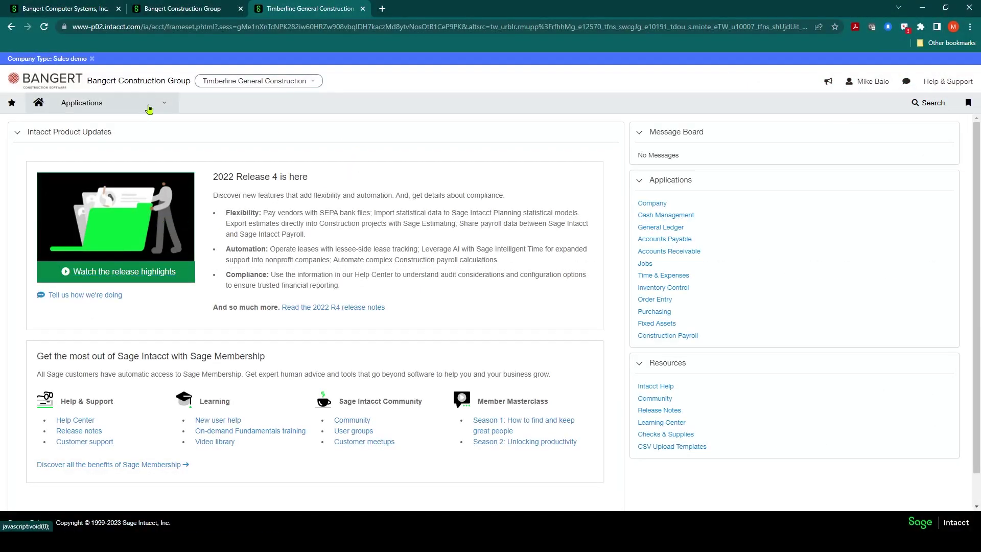
Go through the Applications menu to the Construction Payroll Employee Table.
left_click(148, 108)
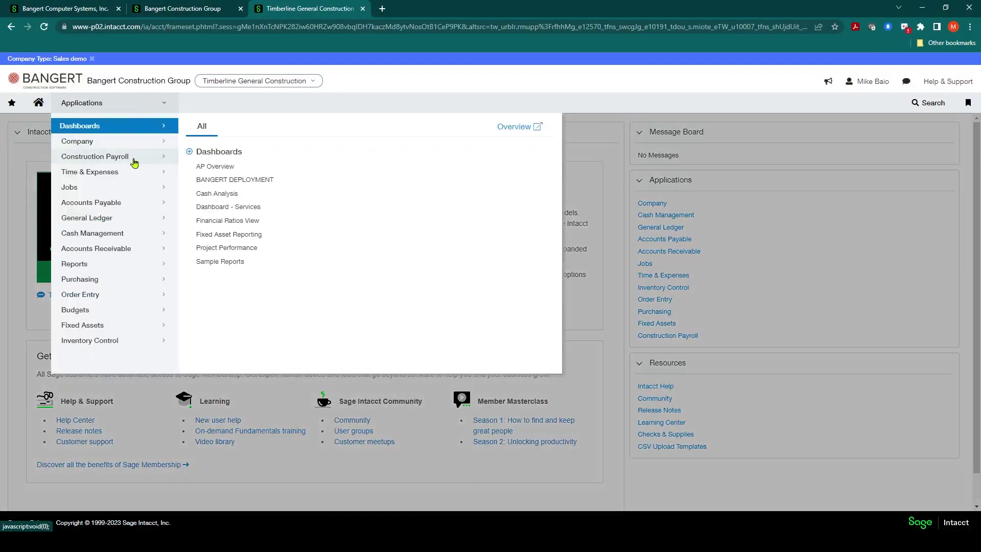
mouse_move(134, 161)
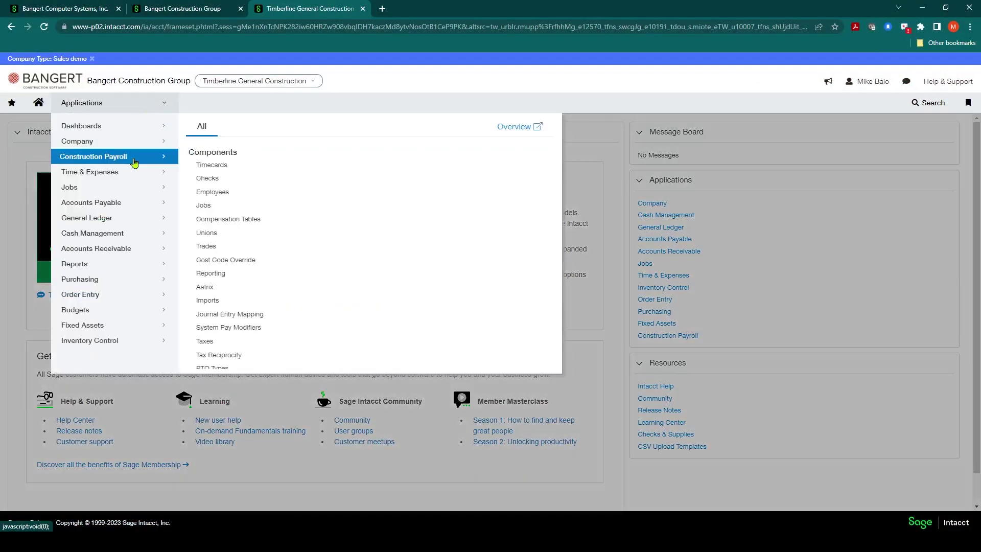
left_click(221, 193)
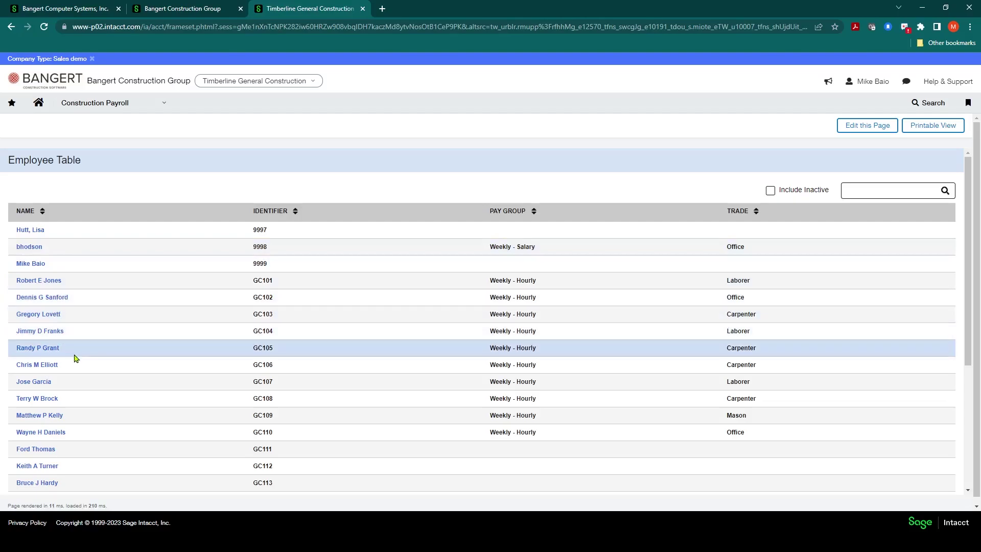
Sort employees by pay group descending and open the hourly laborer's Employee Information record.
left_click(534, 211)
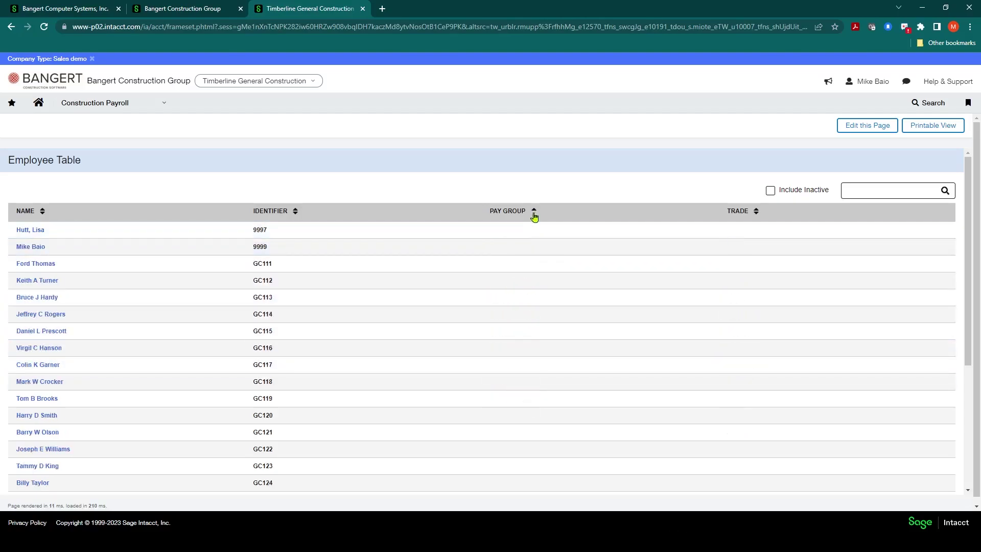
left_click(534, 214)
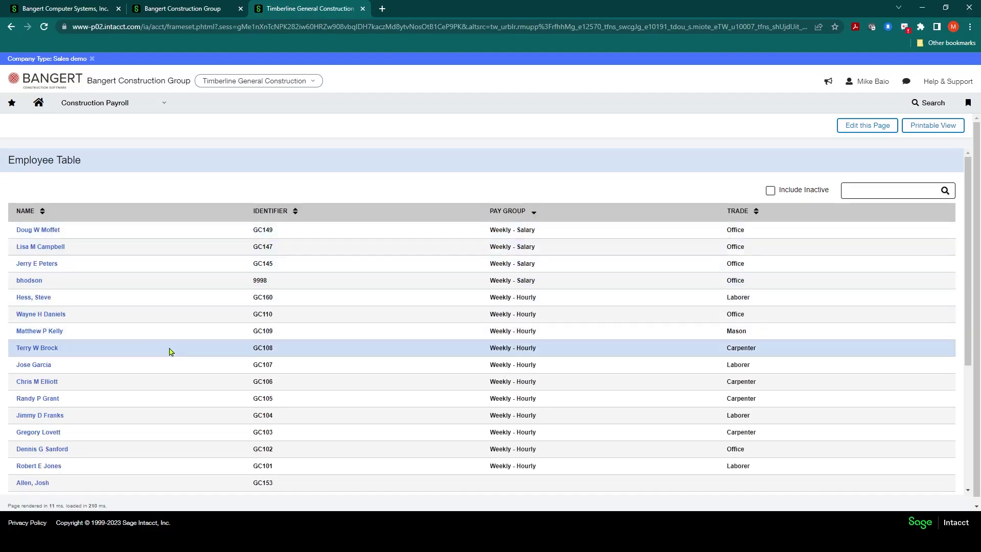
left_click(36, 298)
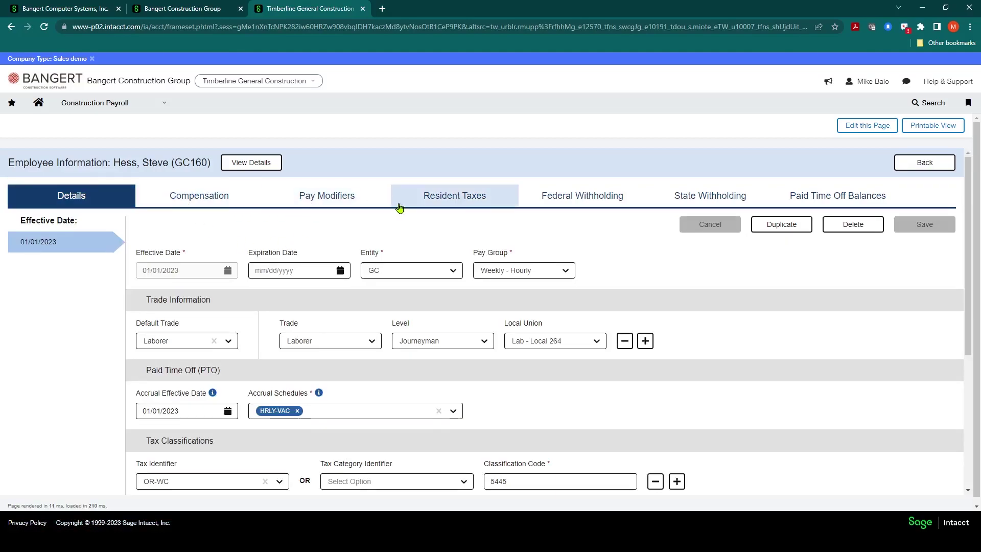
Add a new resident taxes effective date of 01/01/2023 on the Resident Taxes tab.
left_click(453, 200)
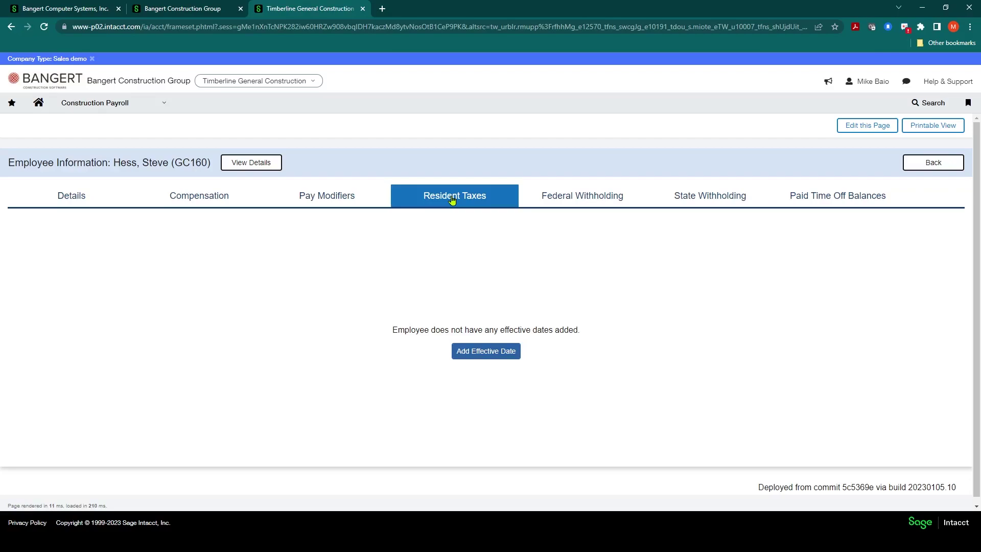
left_click(484, 352)
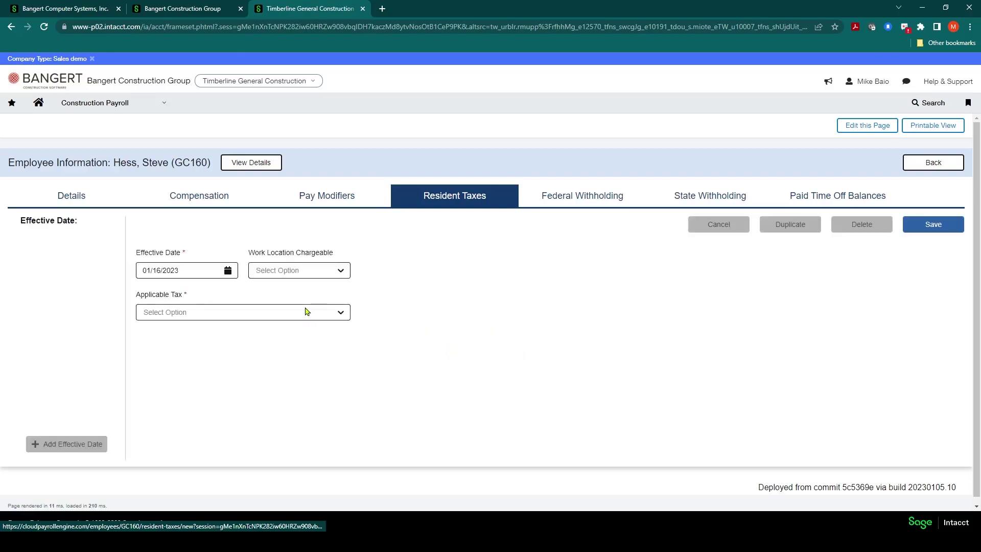
left_click(223, 273)
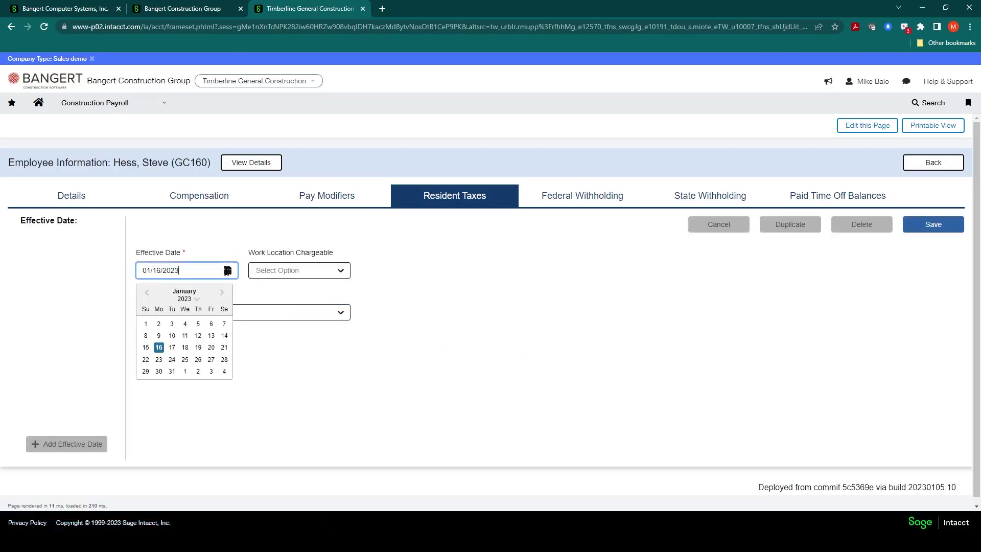
left_click(145, 324)
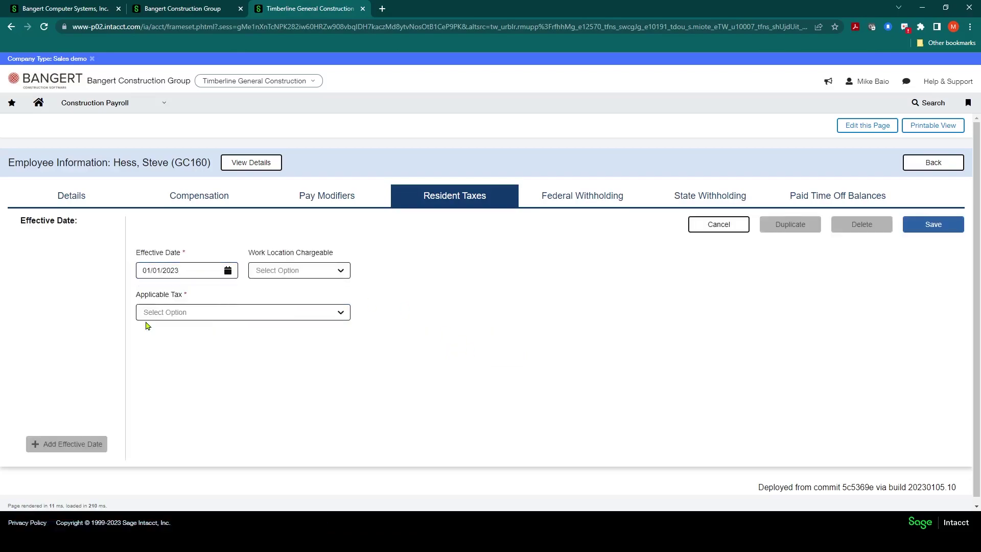
left_click(339, 315)
Filter and select US-FIT, FICA, MEDI and FUTA as the applicable taxes.
left_click(276, 314)
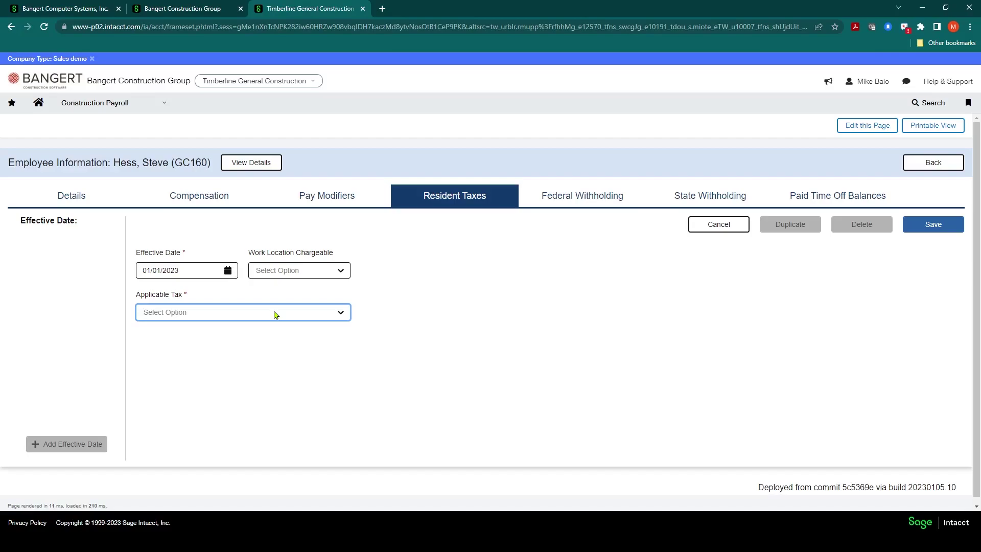
type("fit")
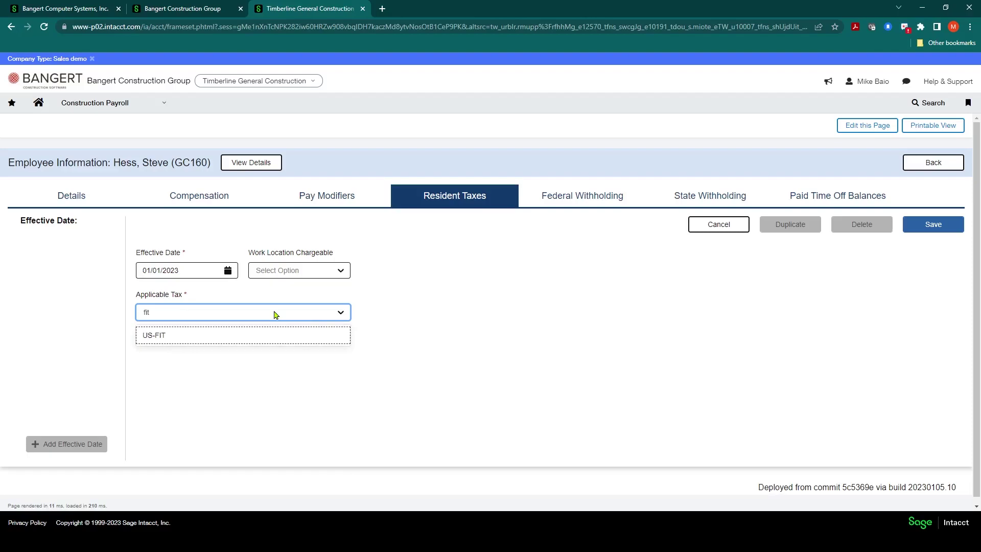
left_click(166, 336)
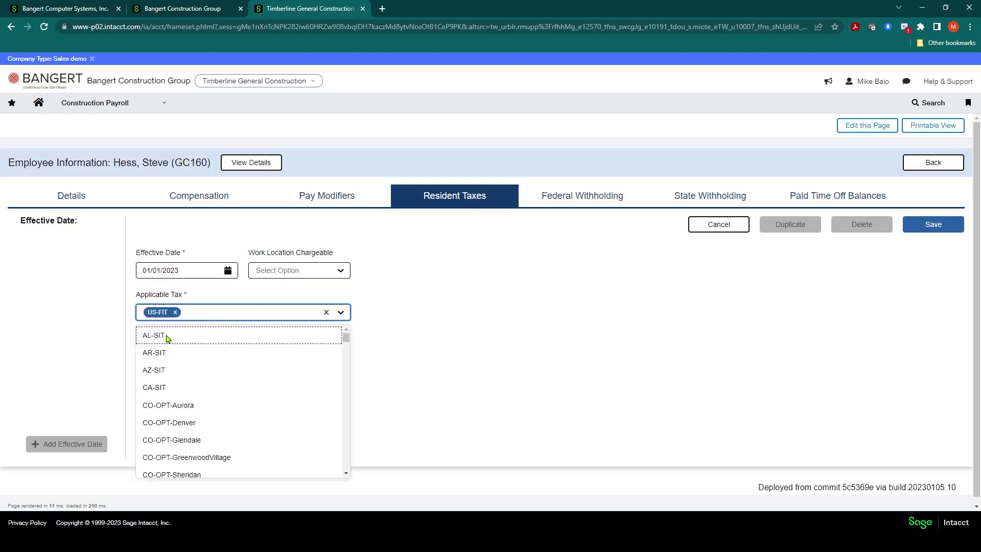
type("fic")
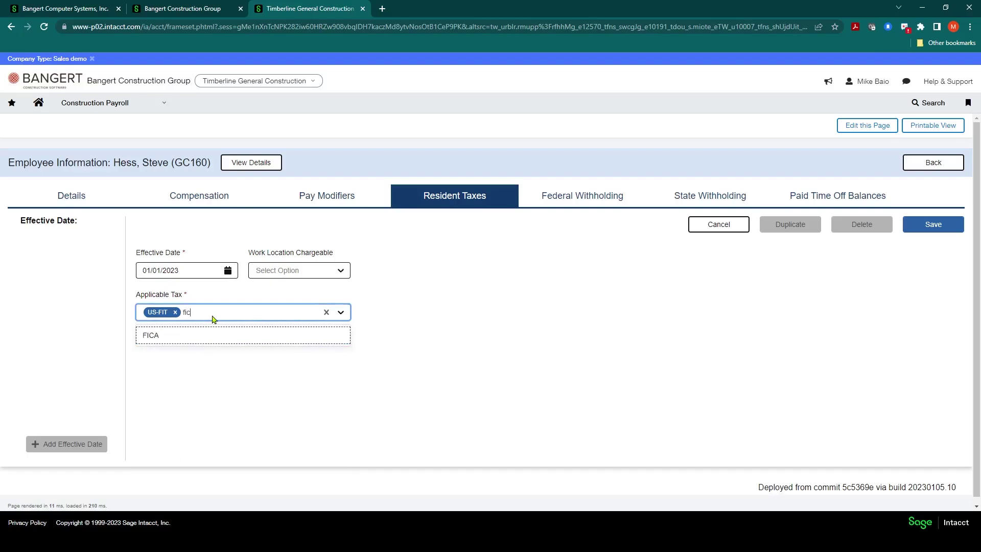
left_click(162, 337)
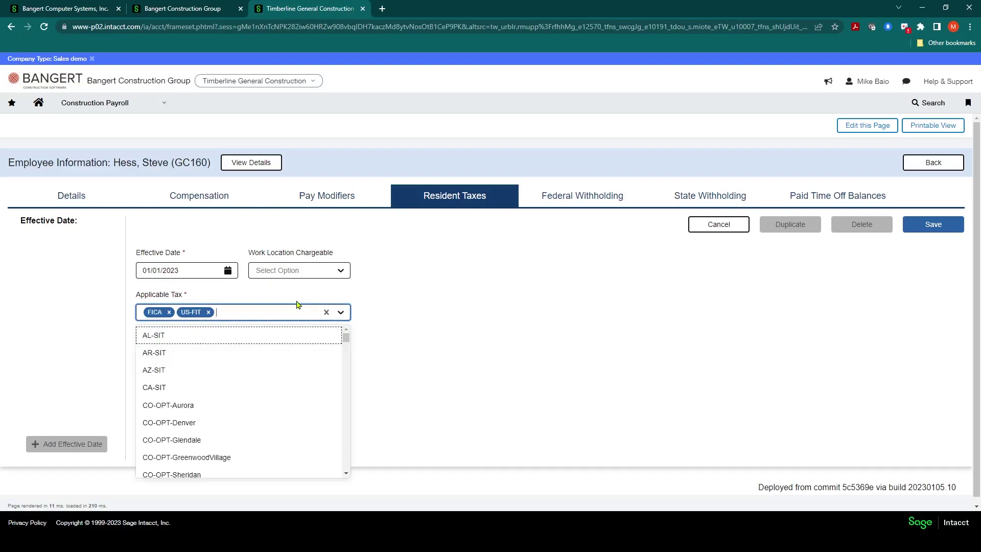
type("med")
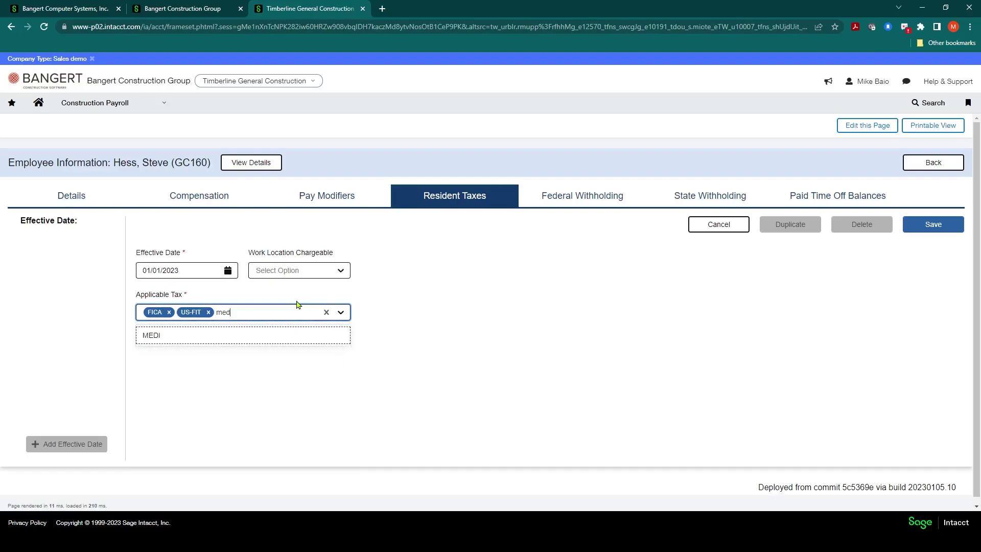
left_click(153, 335)
type("fu")
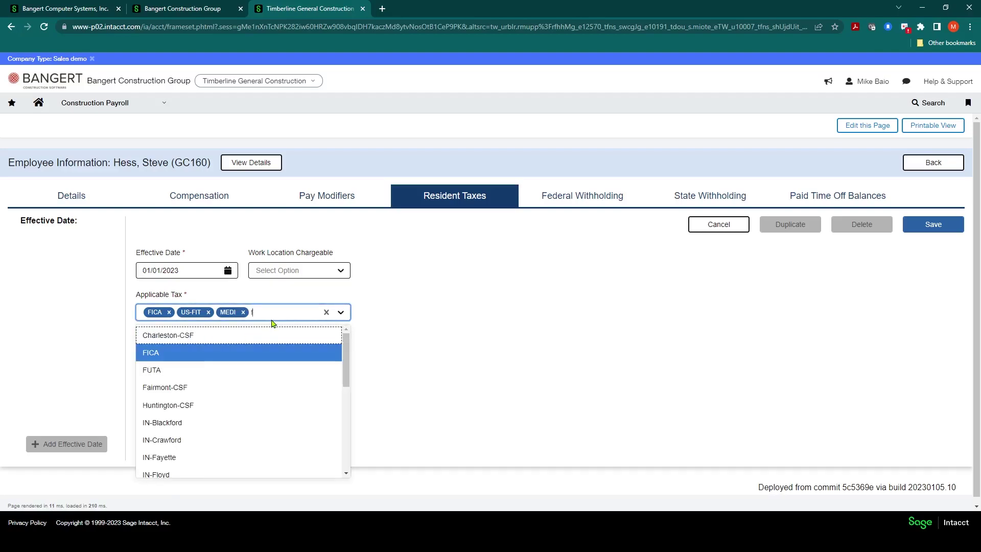
left_click(179, 335)
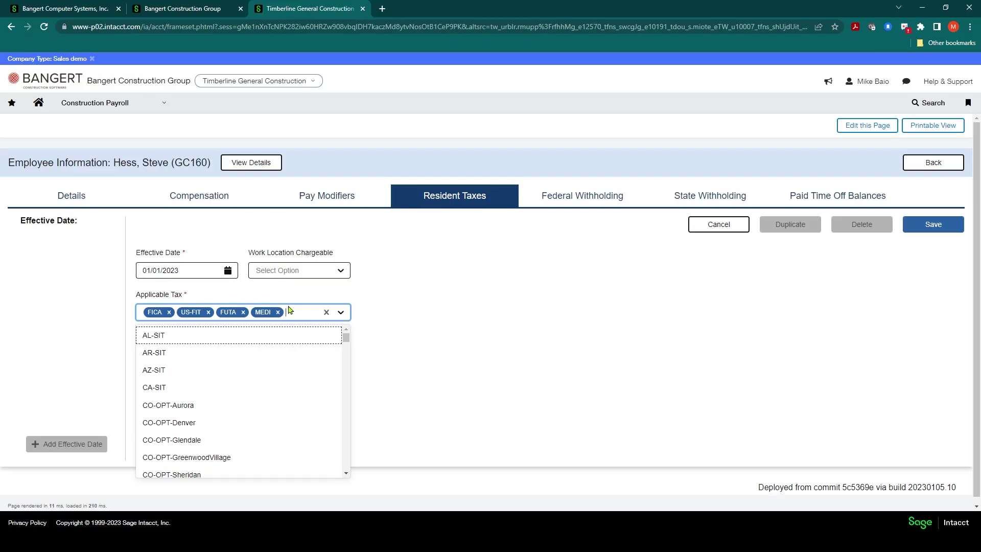
Add IA-SIT as an applicable tax and clear the leftover 'ia' filter text.
type("i")
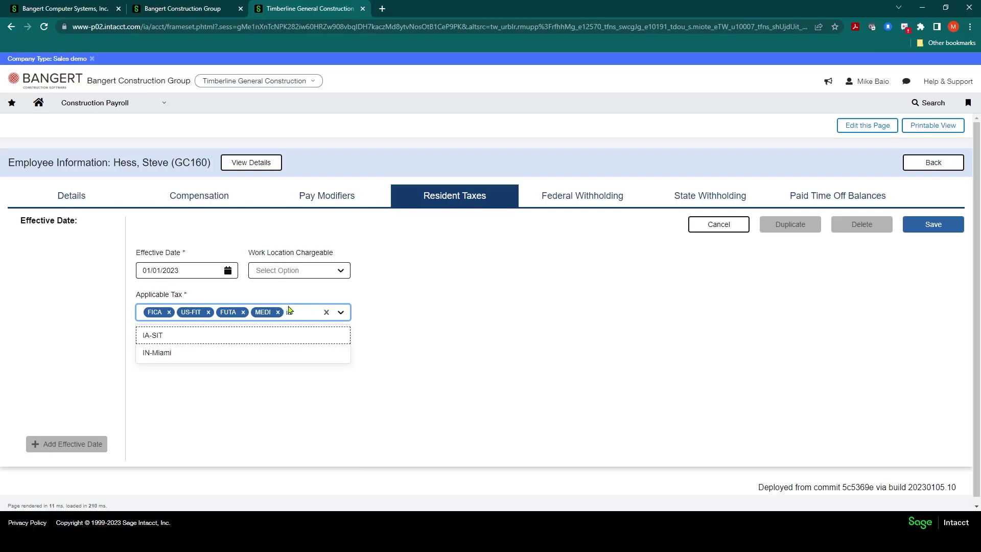
type("a")
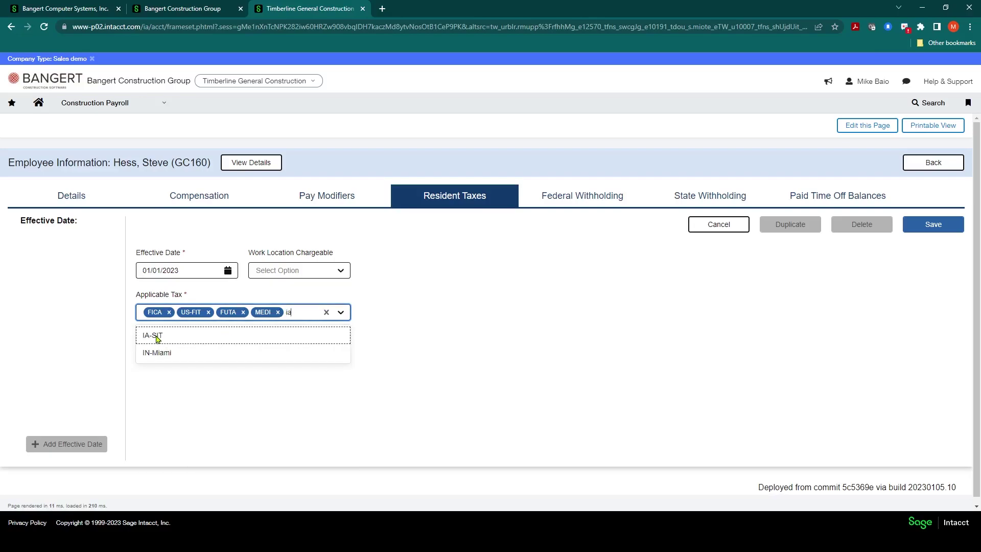
left_click(153, 336)
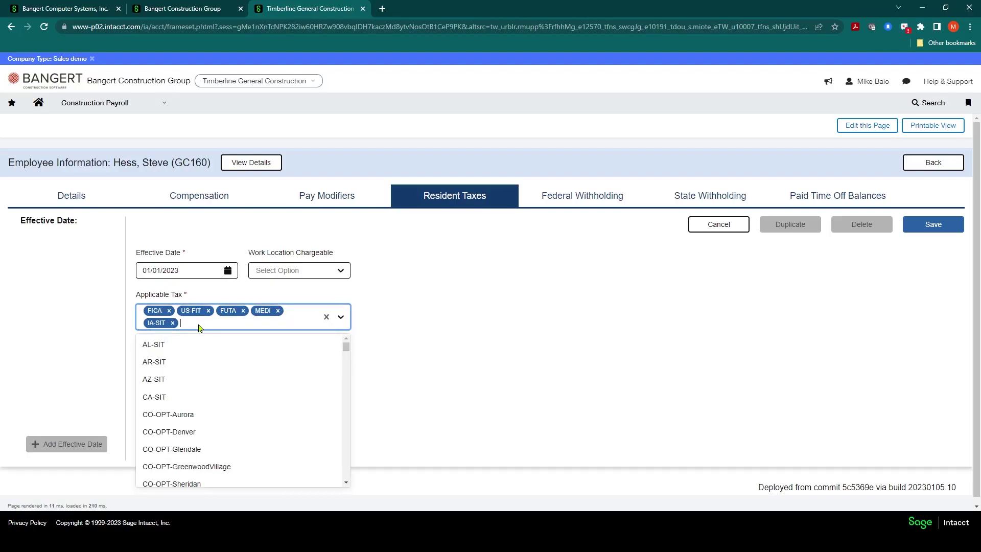
type("ia")
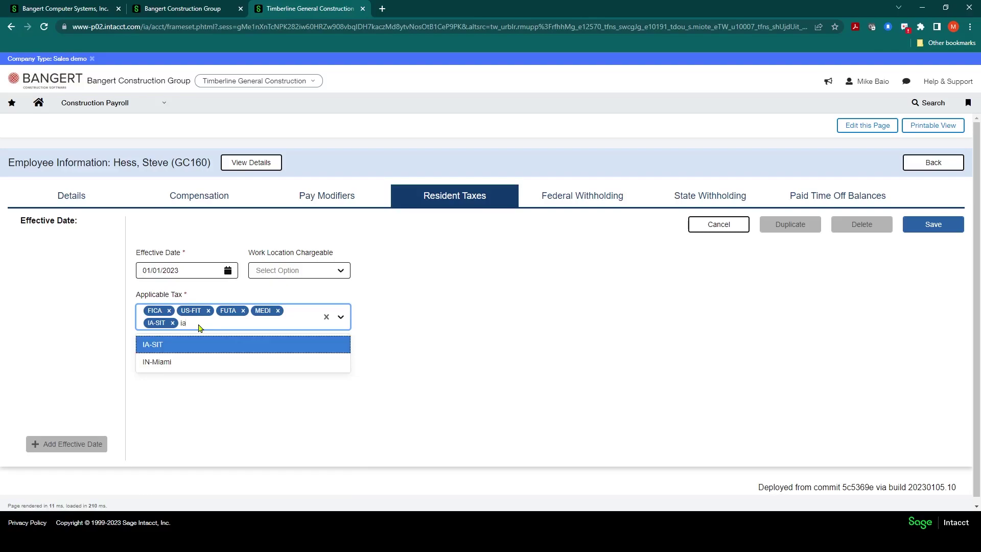
key("BackSpace")
key("BackSpace")
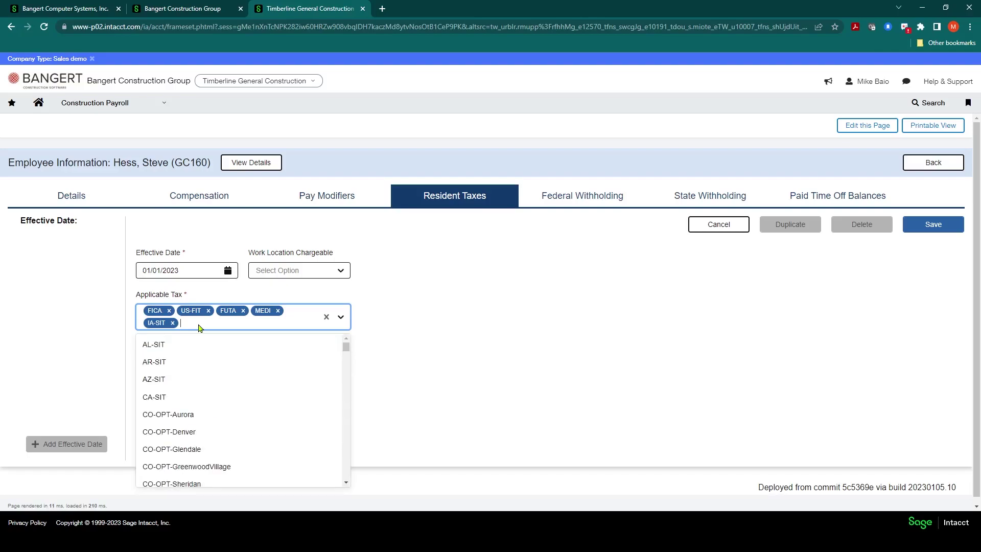
Remove IA-SIT from the applicable taxes and add ORSUI_E.
left_click(172, 323)
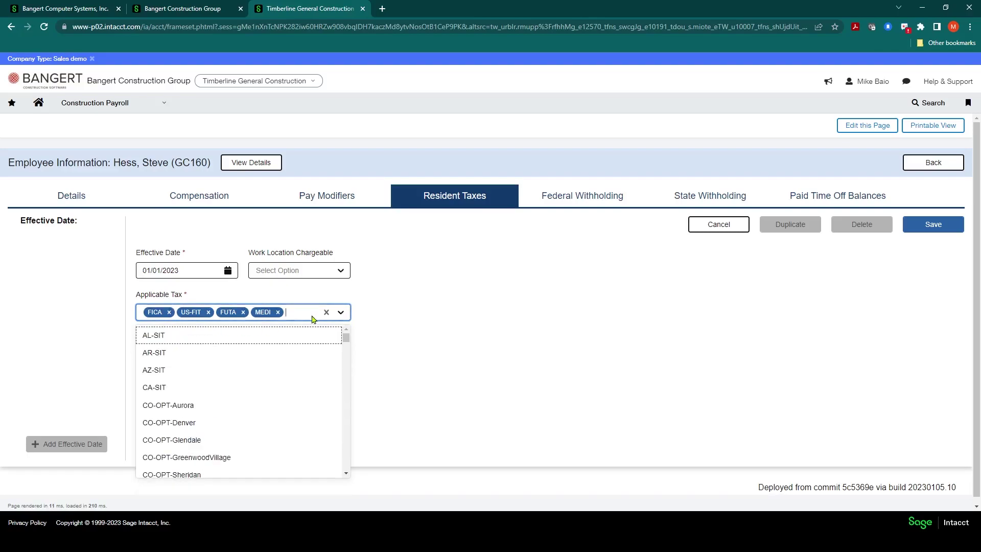
type("or")
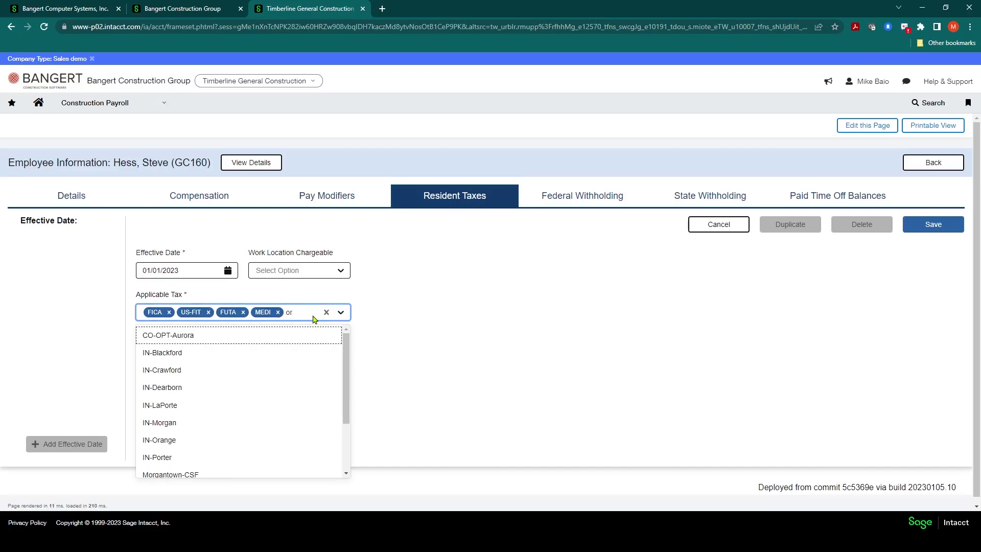
type("-")
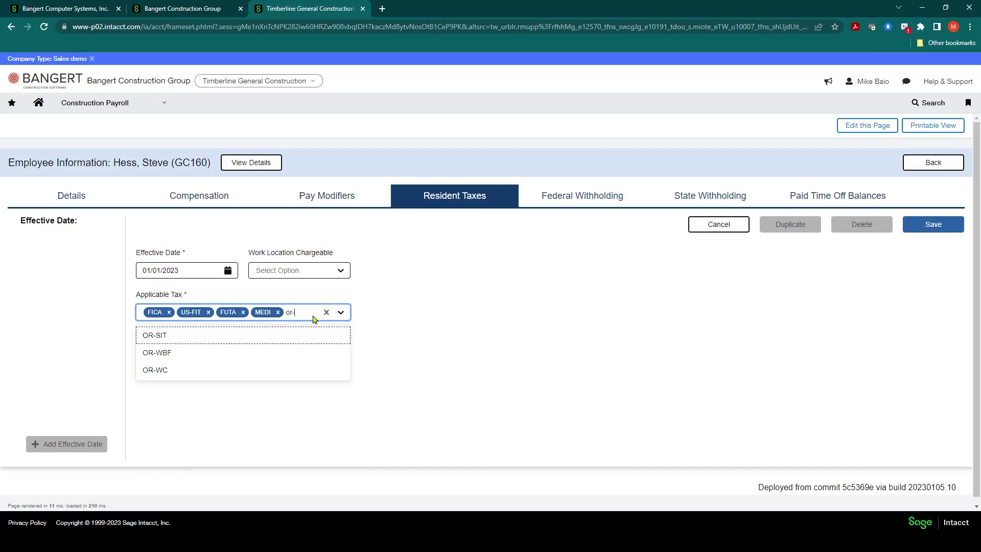
key("BackSpace")
key("BackSpace")
key("BackSpace")
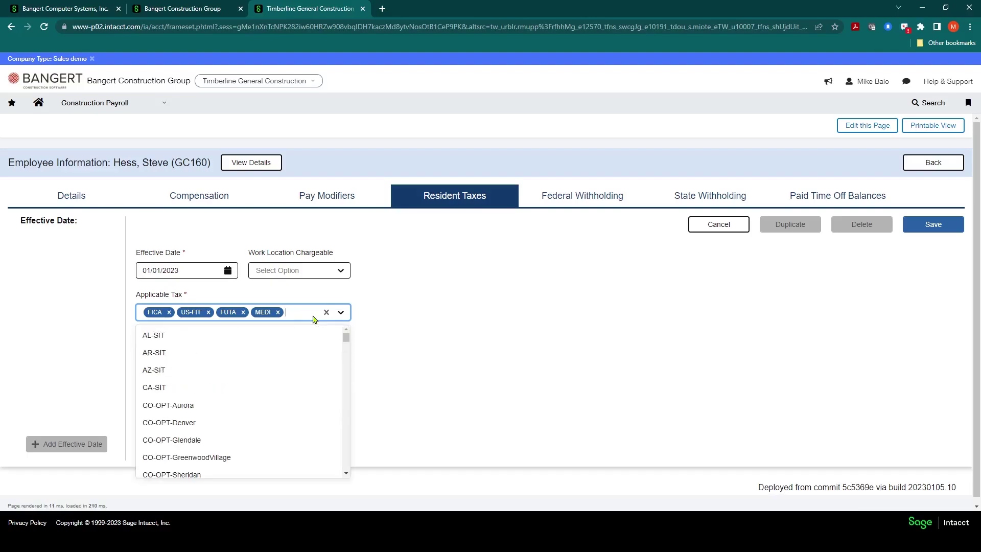
type("su")
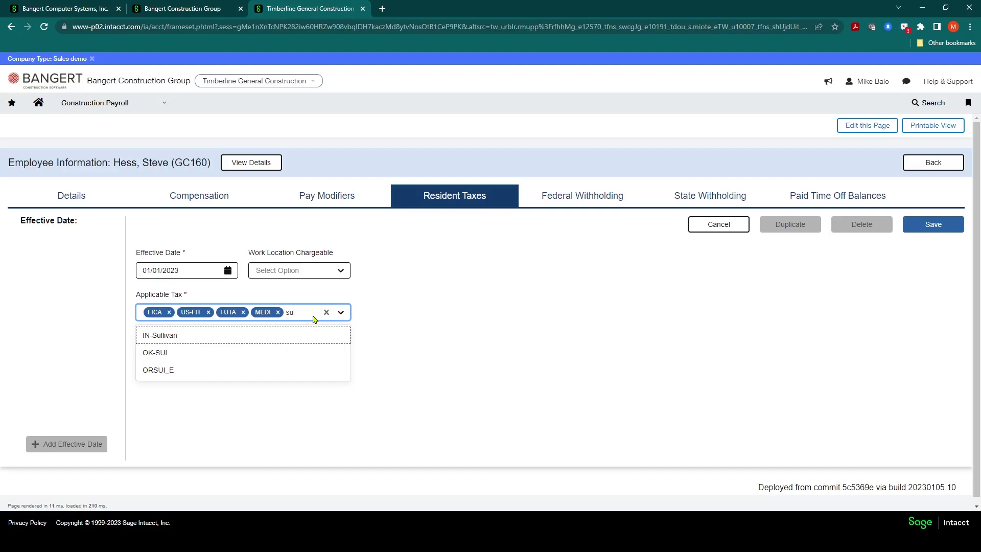
key("BackSpace")
key("BackSpace")
type("orsu")
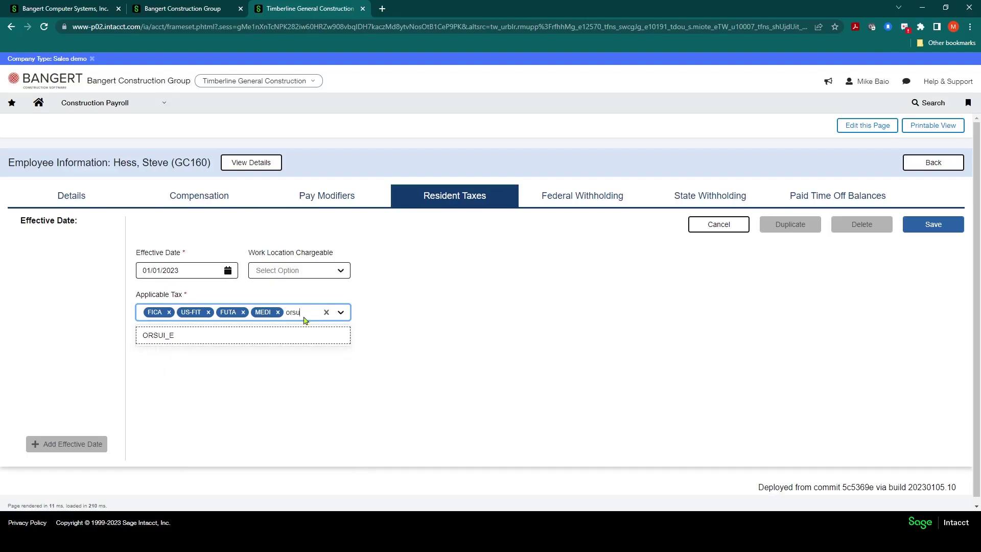
left_click(156, 338)
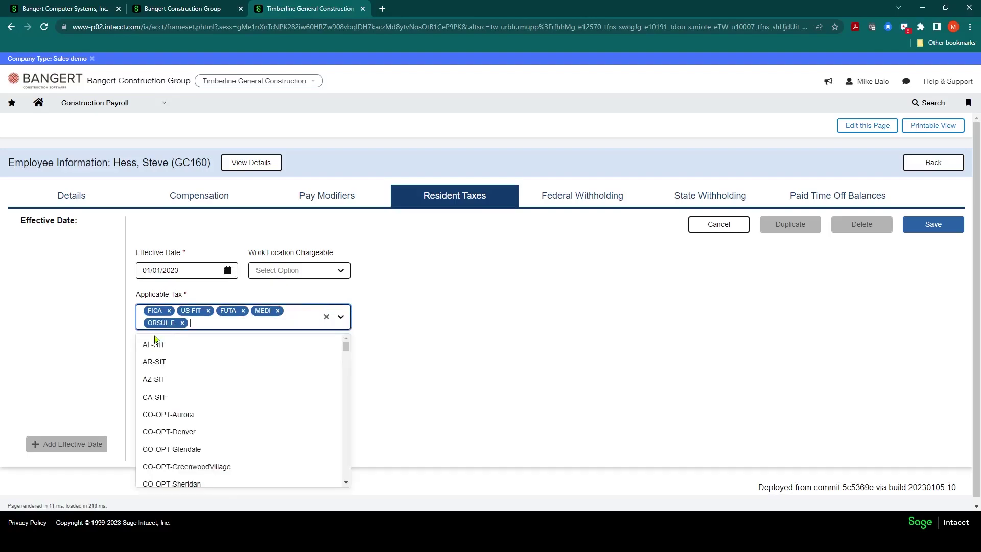
Add OR-SIT and OR-WC to the applicable taxes and save the resident tax entry.
left_click(273, 325)
type("or")
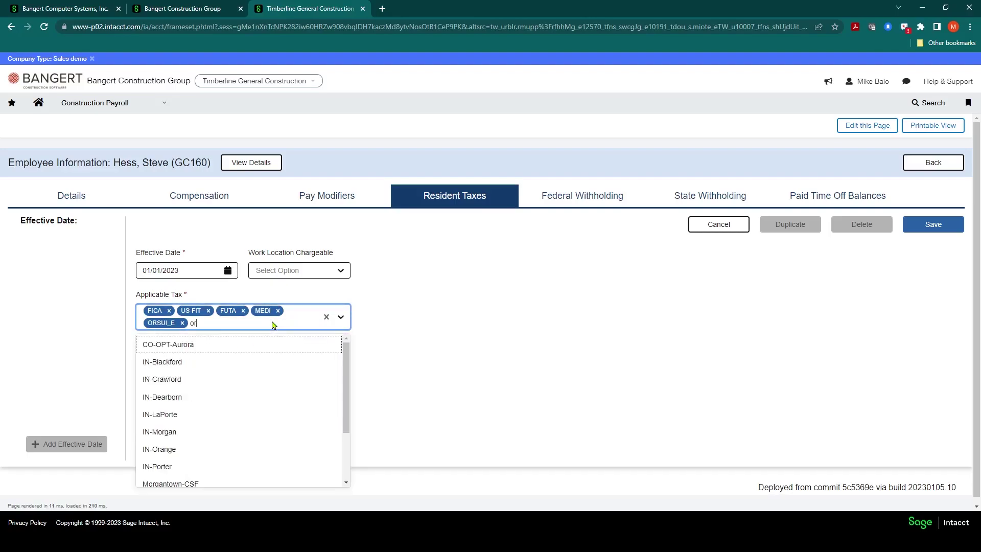
type("-")
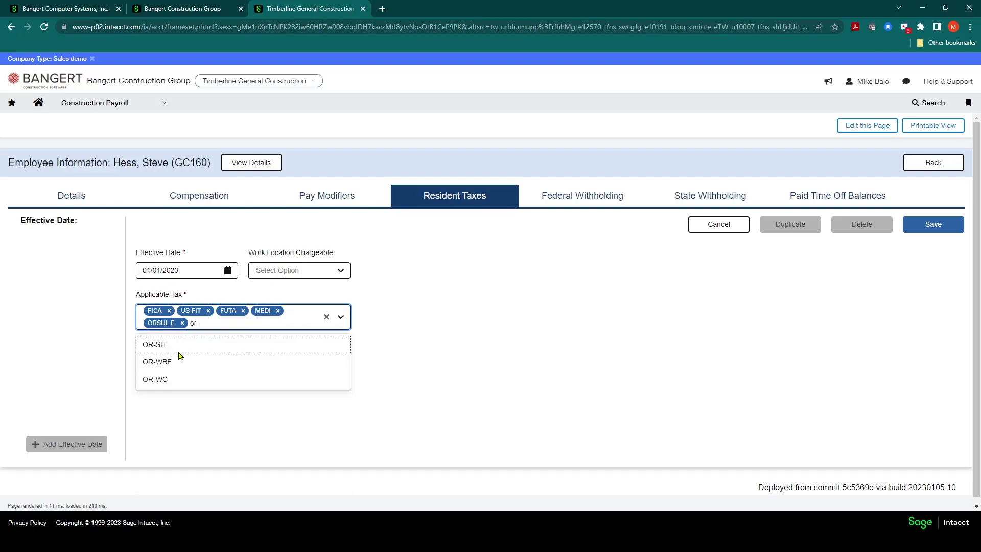
left_click(158, 346)
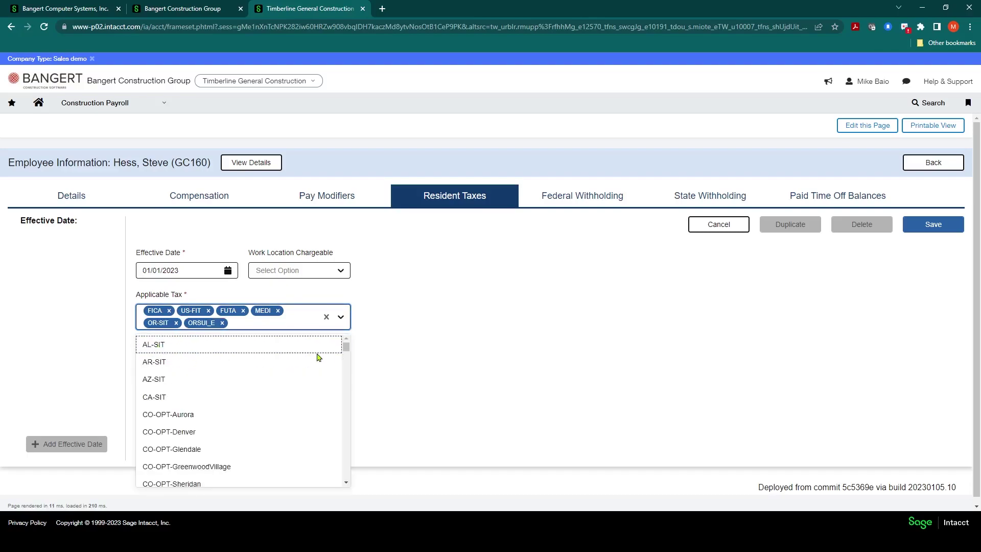
left_click(395, 313)
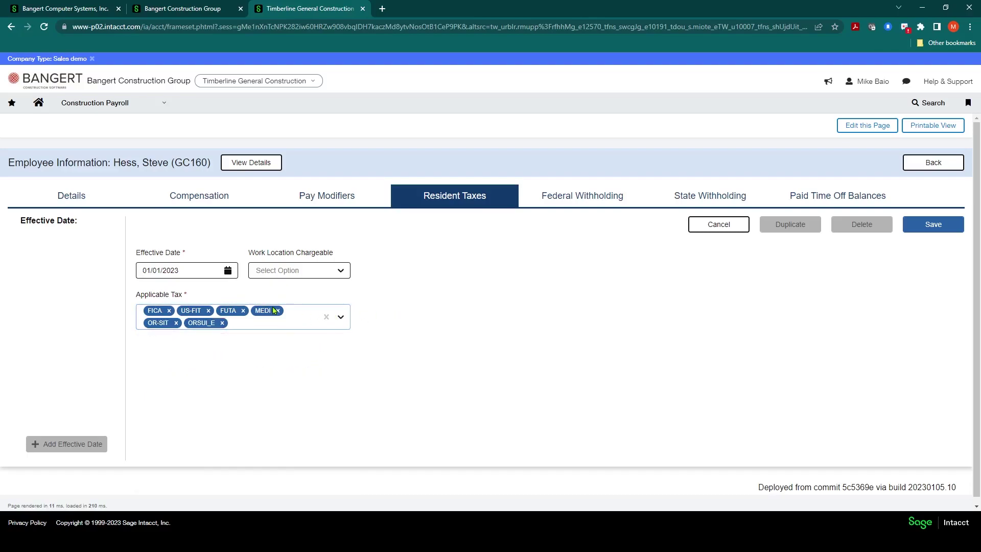
left_click(253, 326)
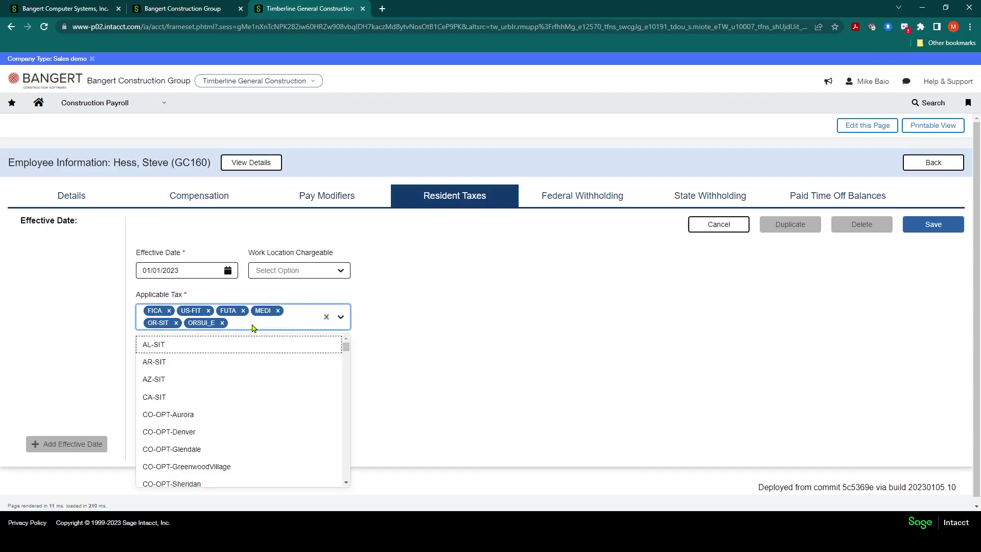
type("wc")
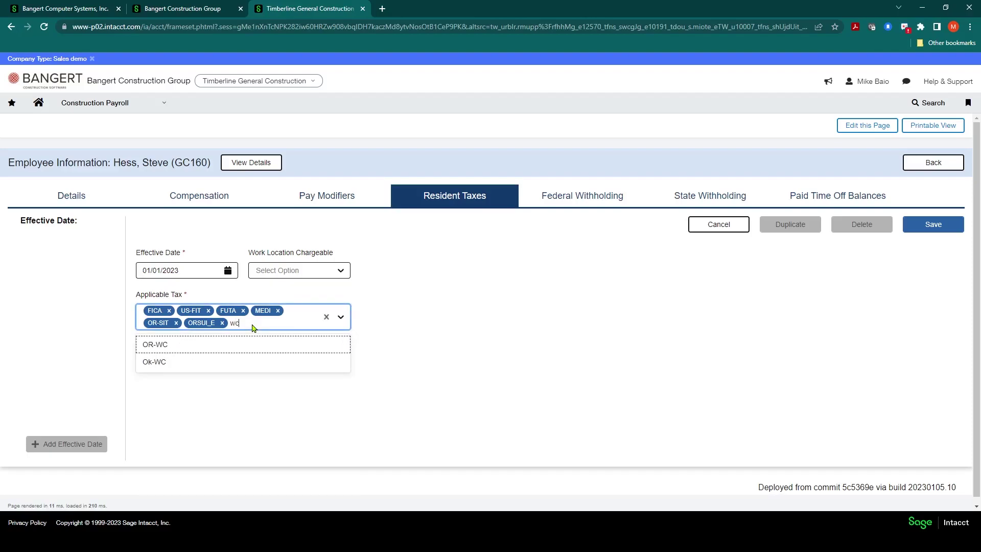
left_click(158, 345)
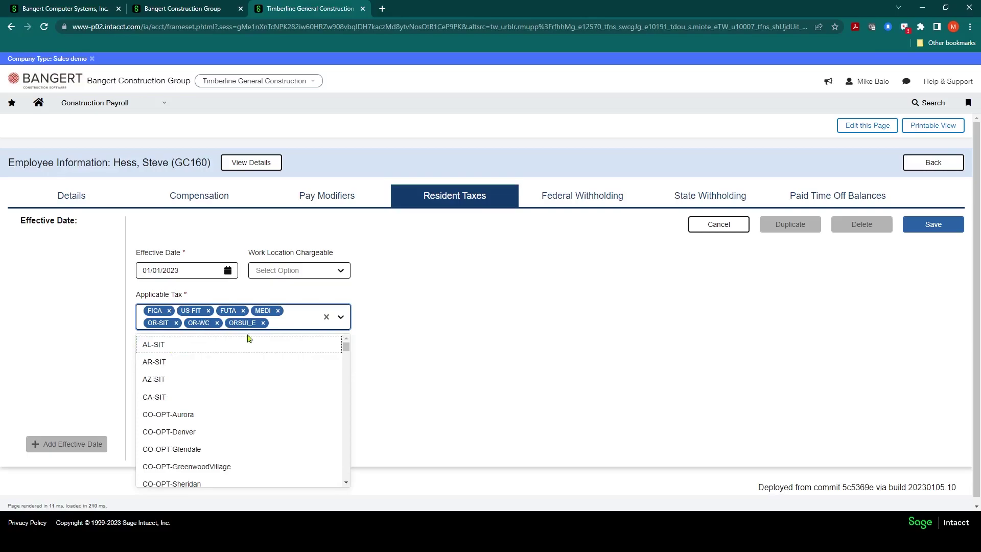
left_click(412, 310)
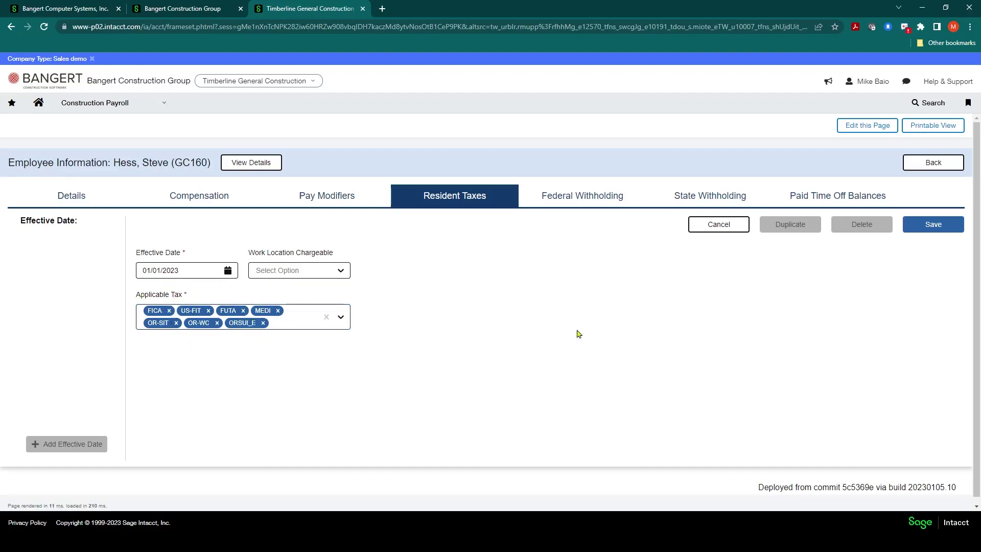
left_click(925, 229)
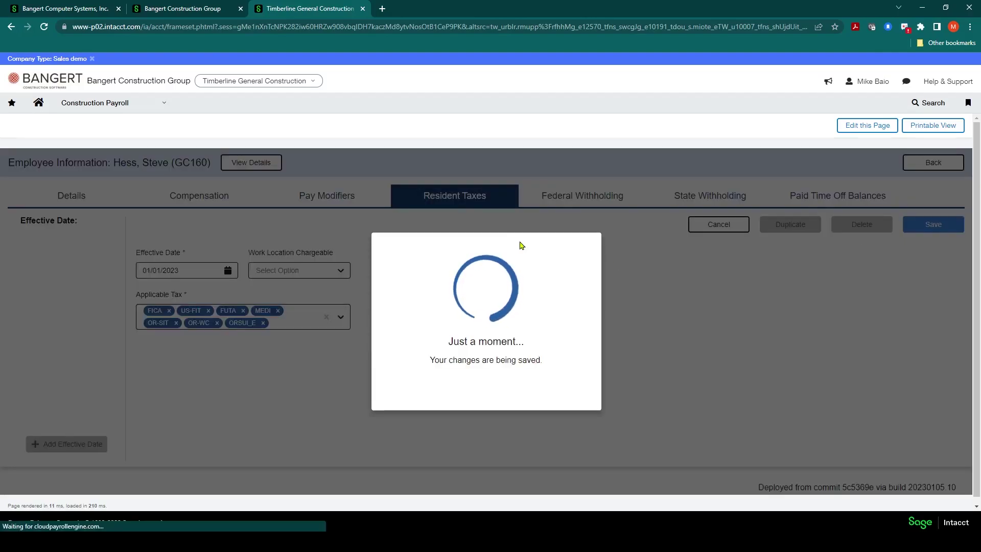
left_click(475, 377)
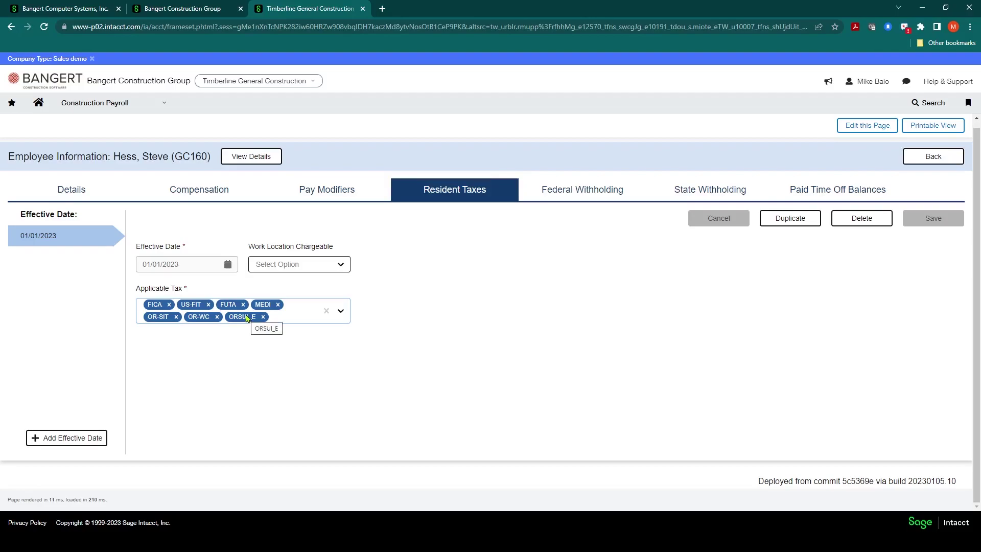
Add a new federal withholding entry effective 01/01/2023.
left_click(574, 193)
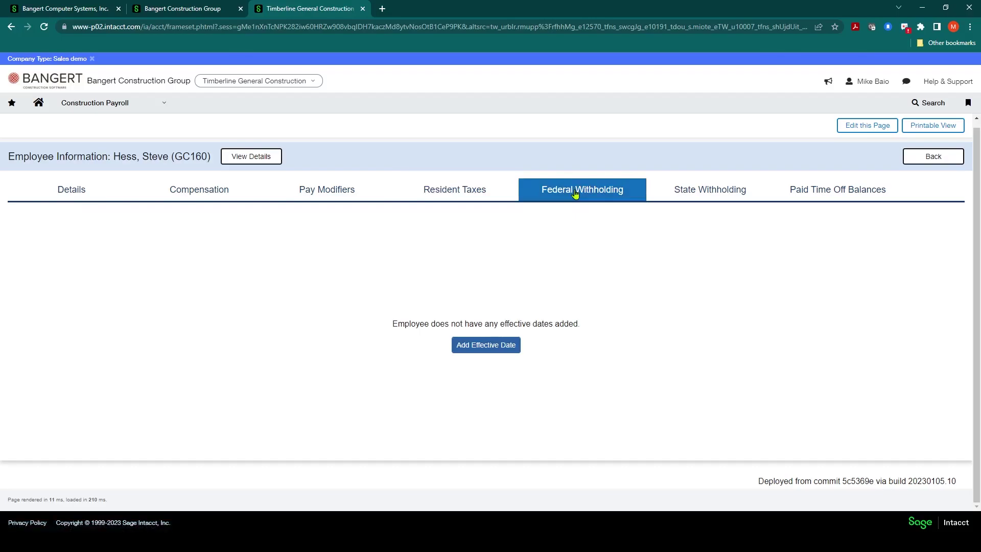
left_click(486, 345)
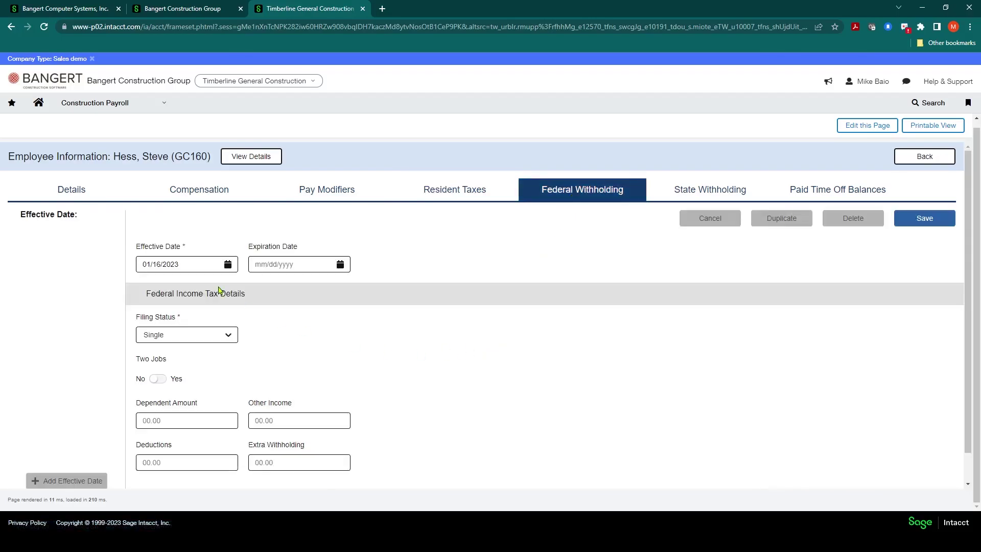
left_click(228, 264)
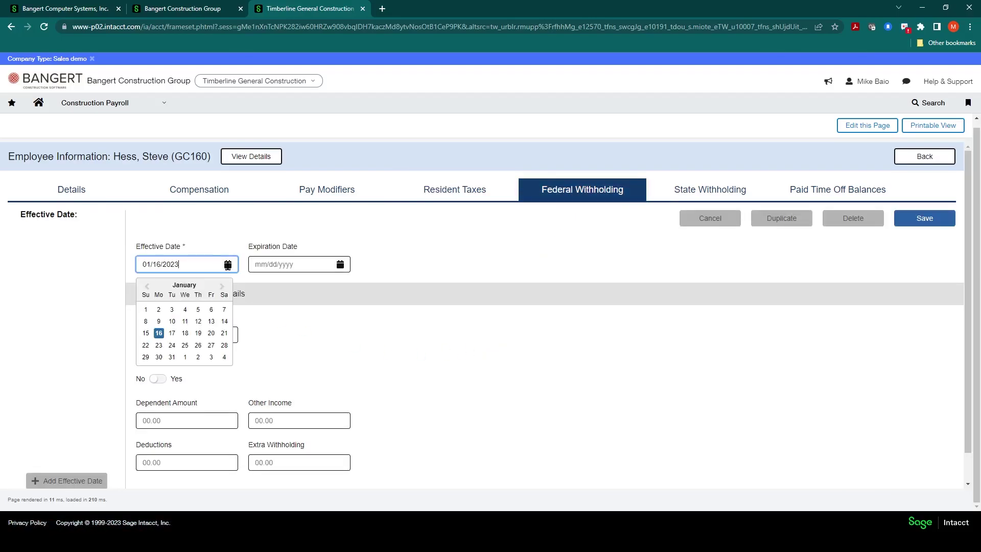
left_click(145, 311)
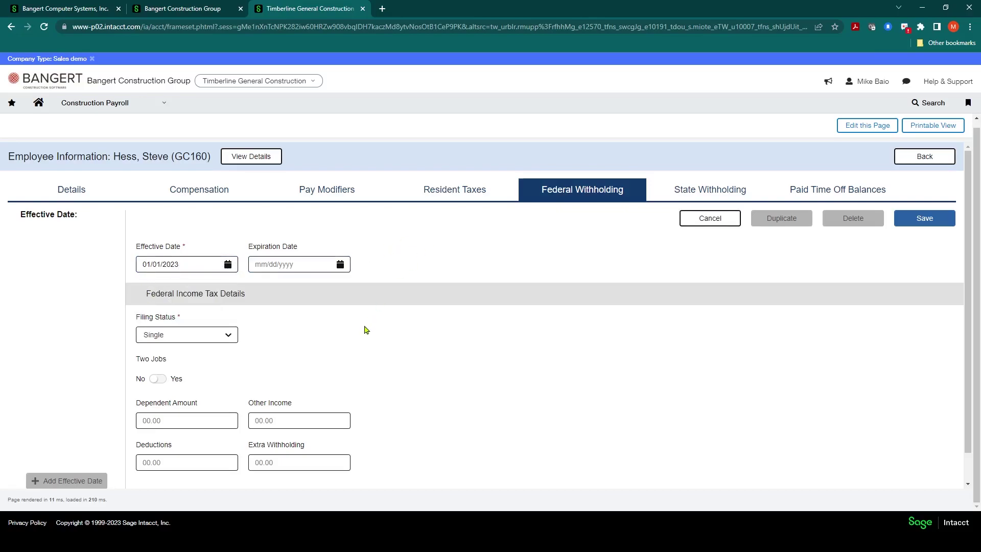
scroll(365, 329, "down", 1)
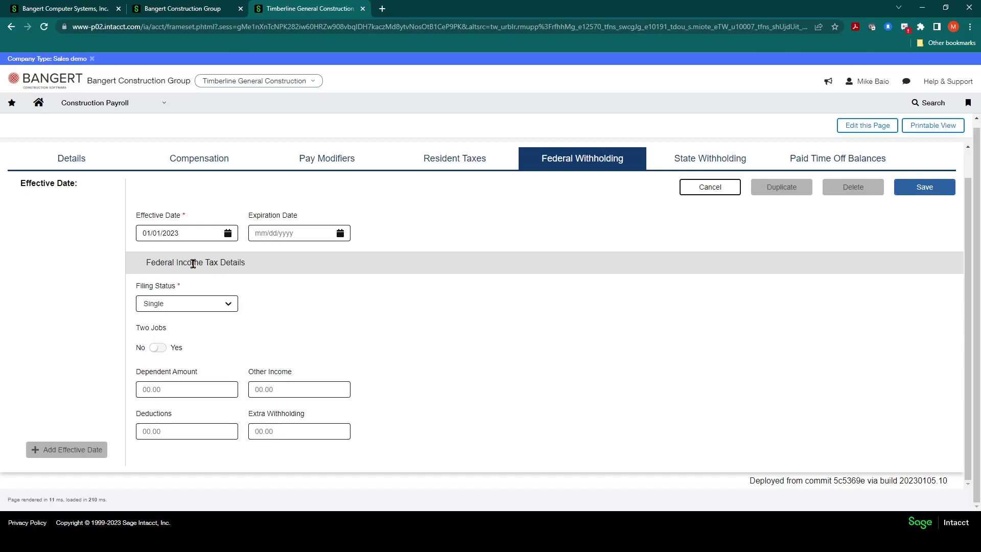
Set the federal filing status to Married and save the withholding entry.
left_click(233, 309)
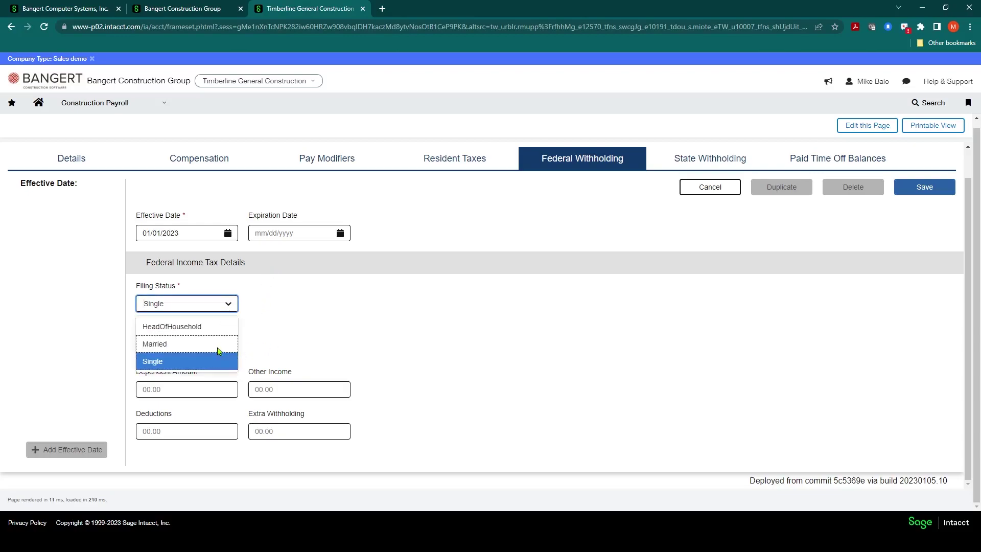
left_click(221, 347)
left_click(219, 328)
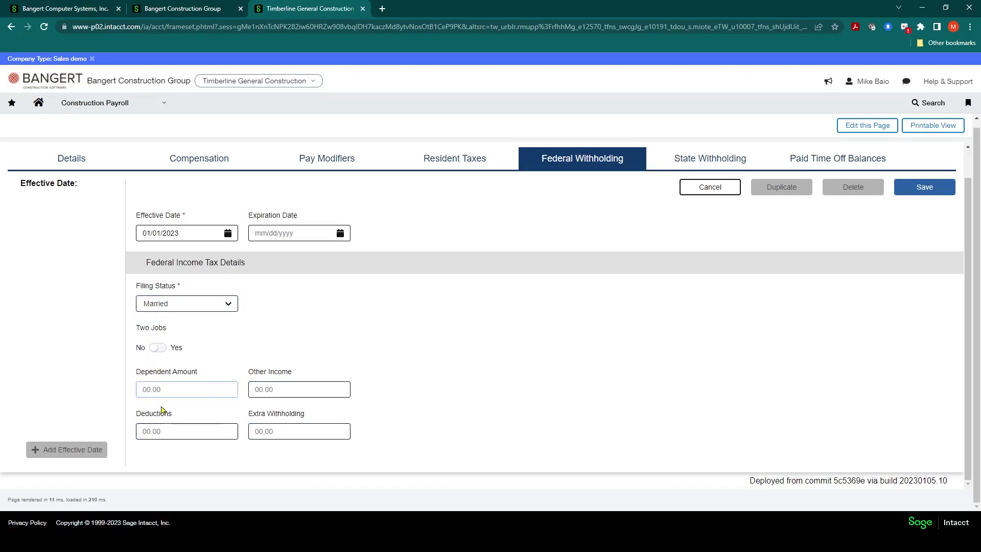
left_click(180, 385)
left_click(925, 190)
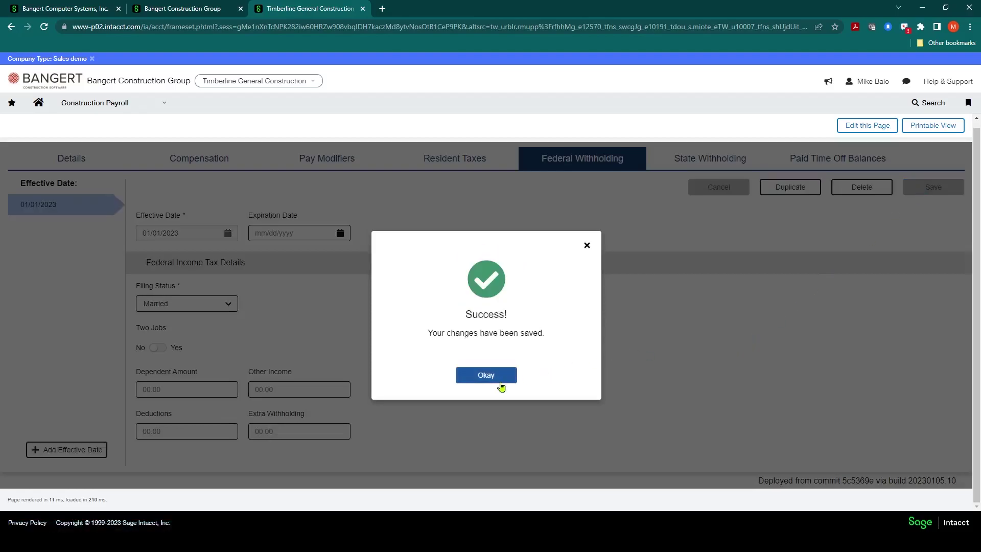
left_click(486, 381)
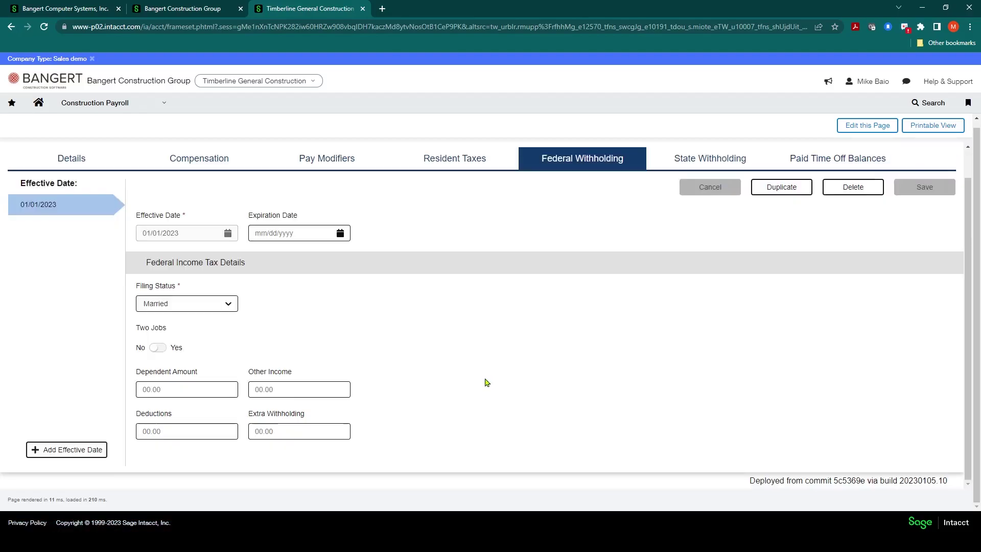
Open the OR-SIT election under State Withholding and set its effective date to 01/01/2023.
left_click(704, 162)
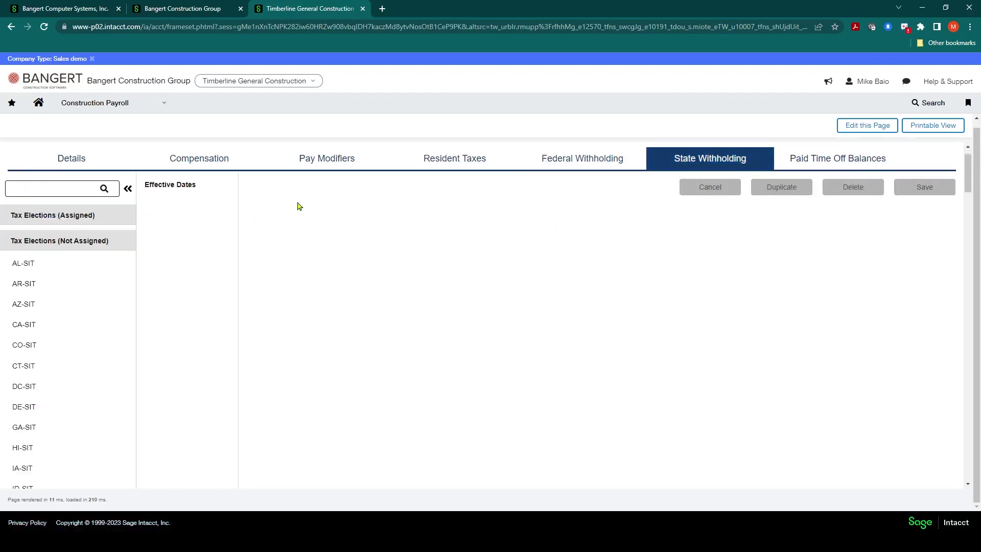
left_click(67, 187)
type("or")
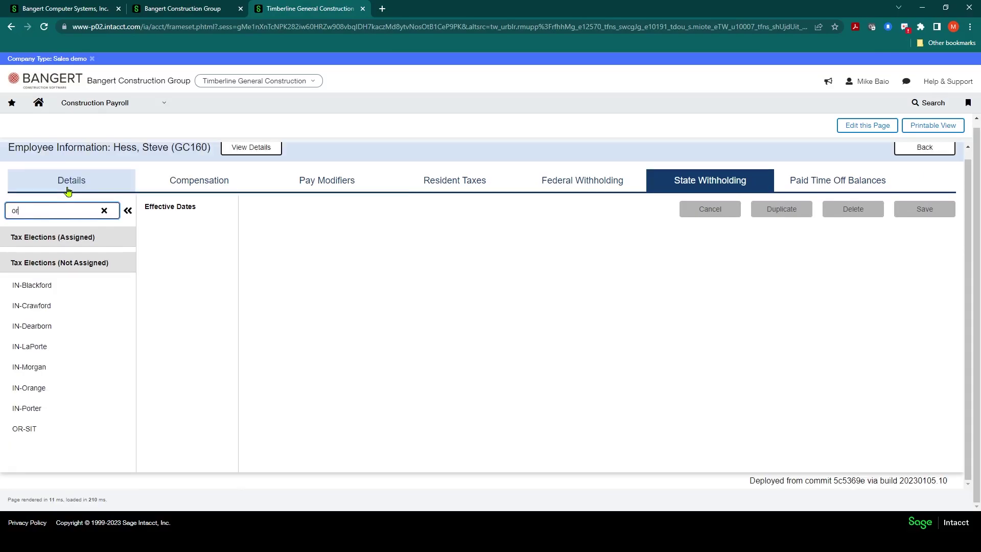
left_click(22, 431)
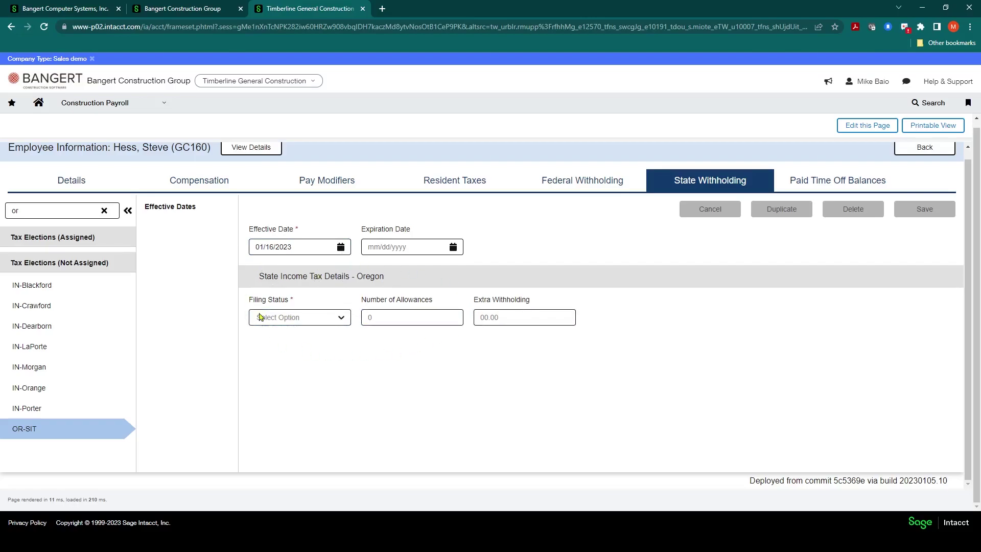
left_click(307, 247)
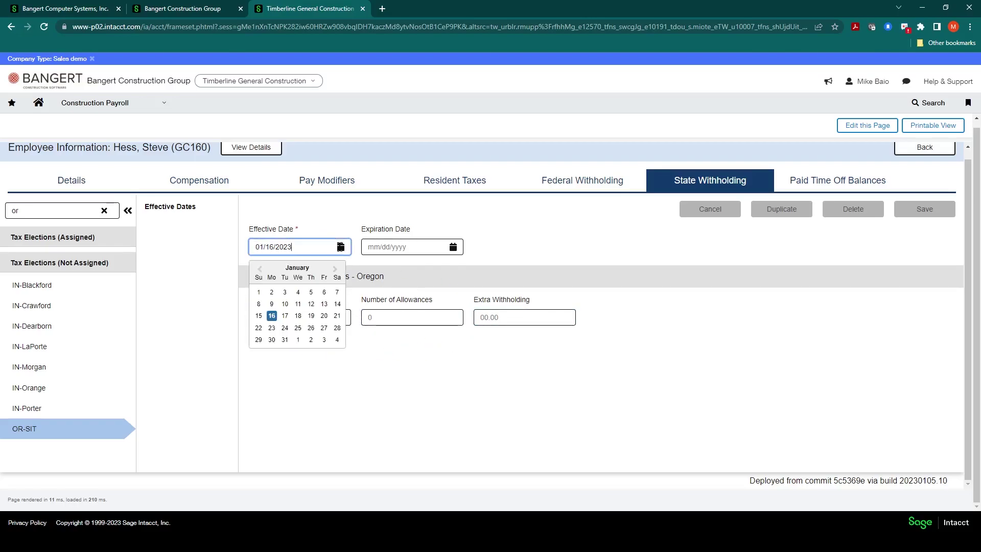
left_click(258, 293)
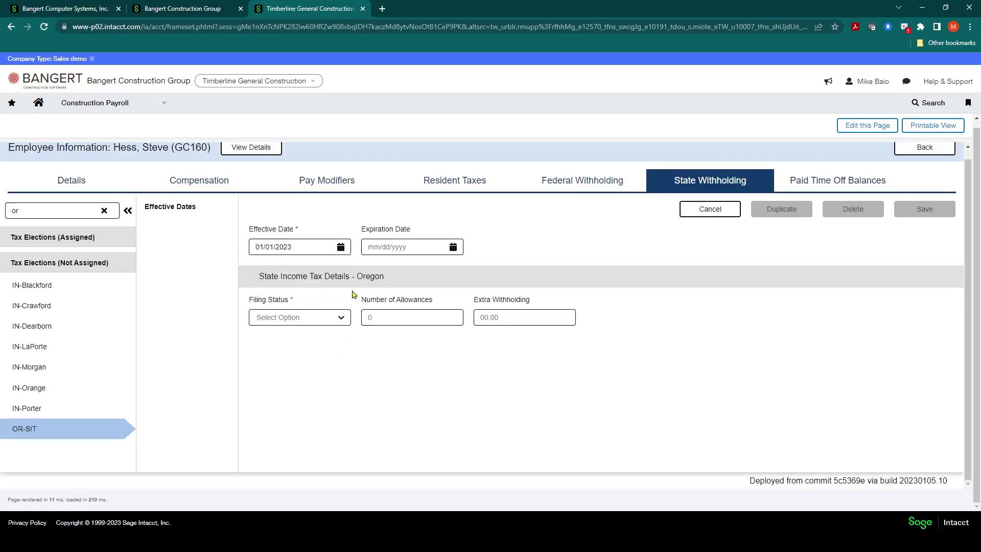
Set Oregon filing status Married with 2 allowances, zero extra withholding, and save.
left_click(341, 318)
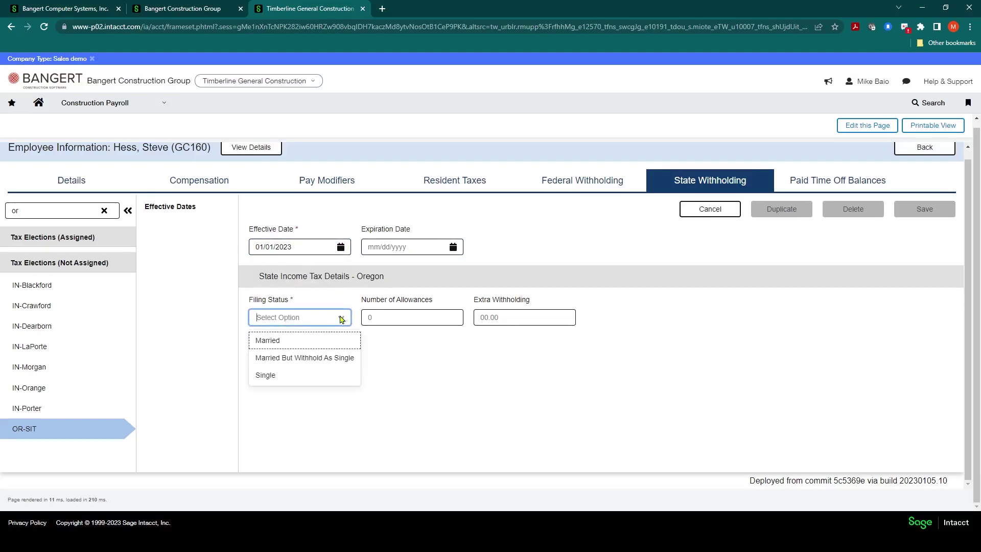
left_click(303, 340)
left_click(391, 315)
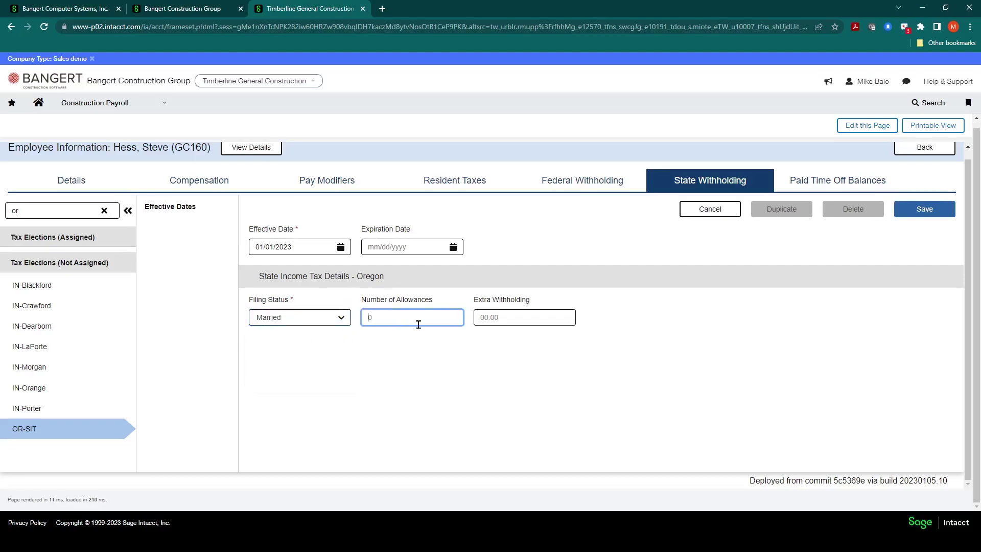
type("2")
left_click(502, 320)
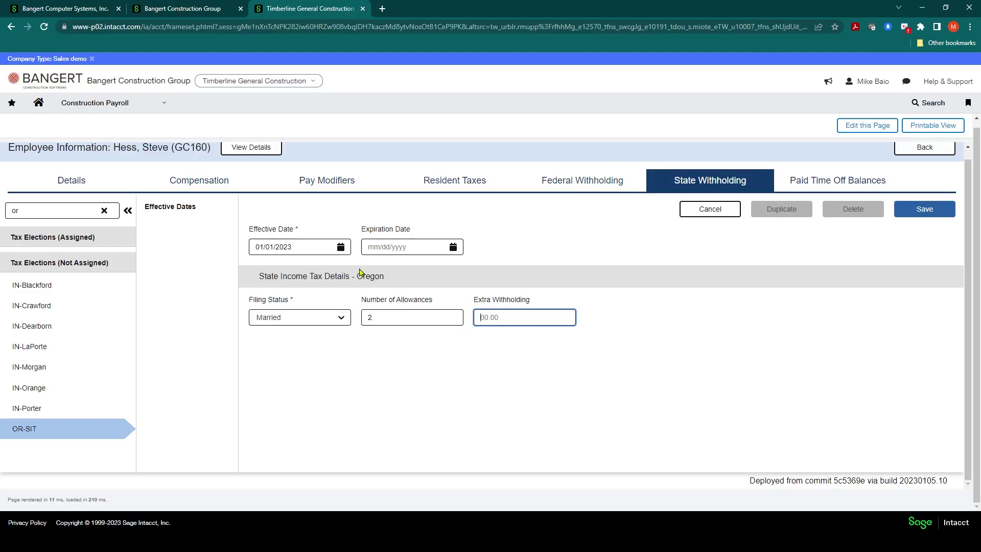
left_click(22, 213)
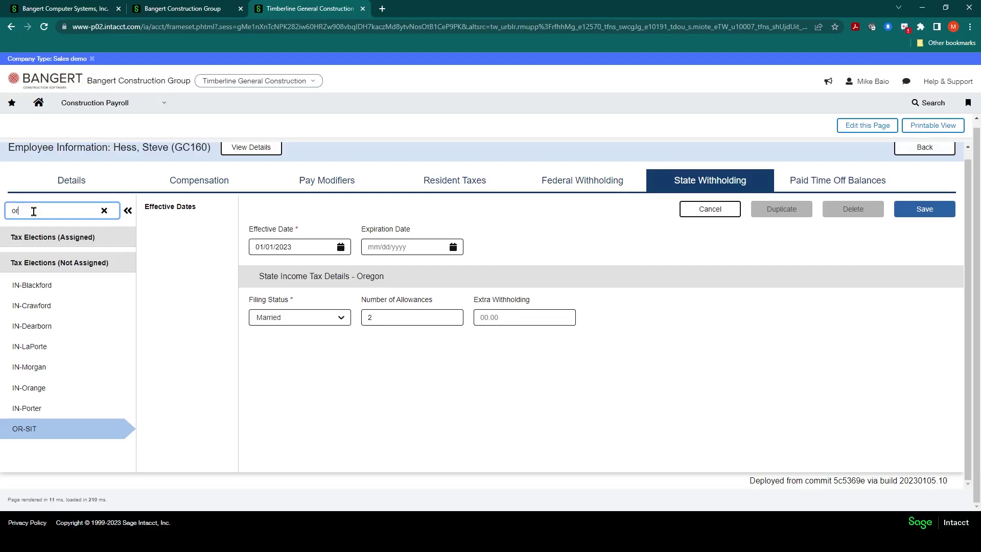
left_click(925, 215)
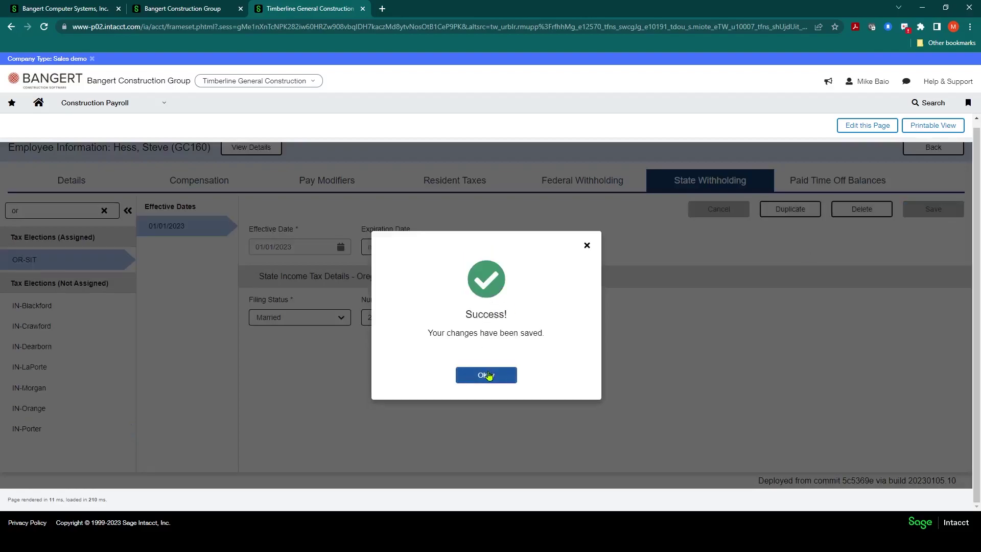
left_click(487, 376)
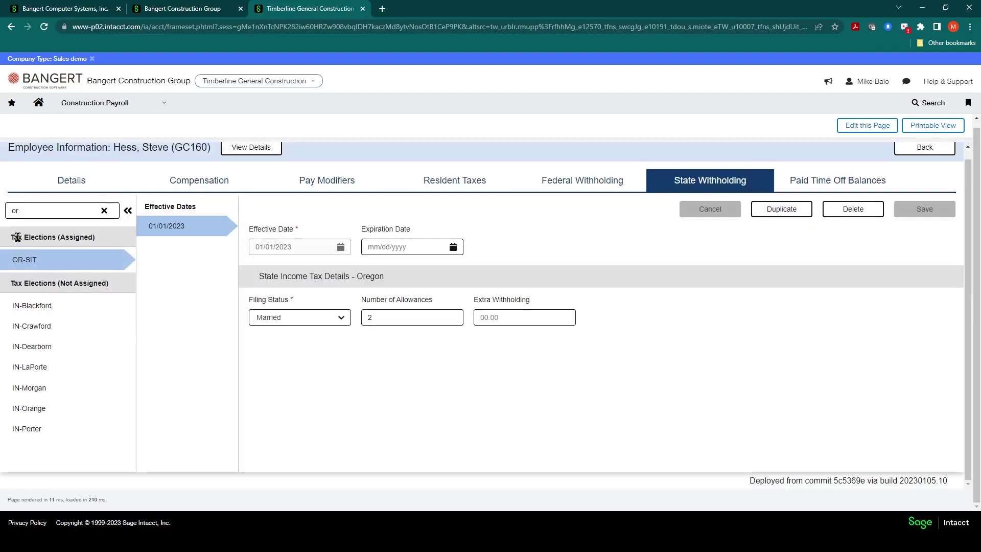
left_click_drag(57, 237, 105, 241)
Search 'ia', open the IA-SIT election, and set its effective date to 01/01/2023.
left_click(38, 261)
left_click(26, 211)
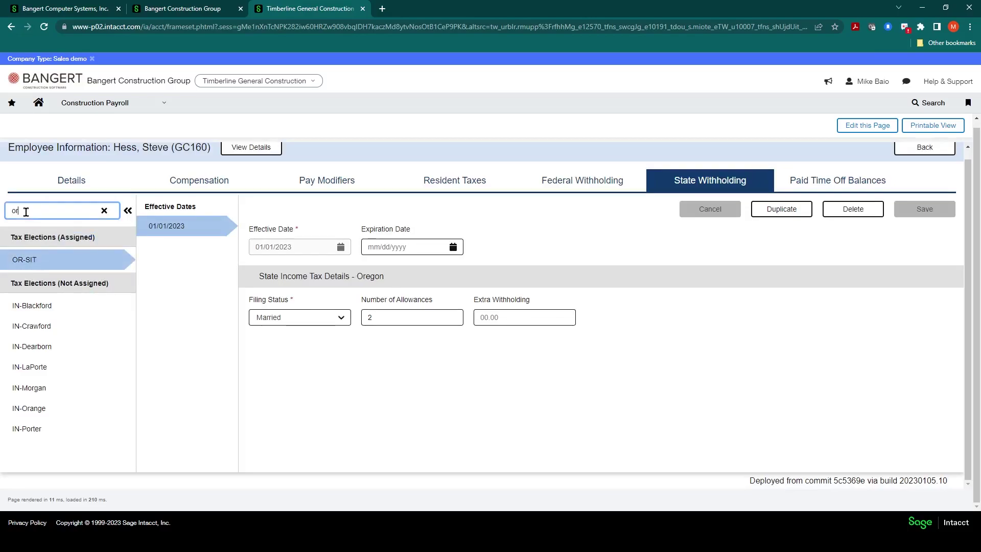
key("BackSpace")
key("BackSpace")
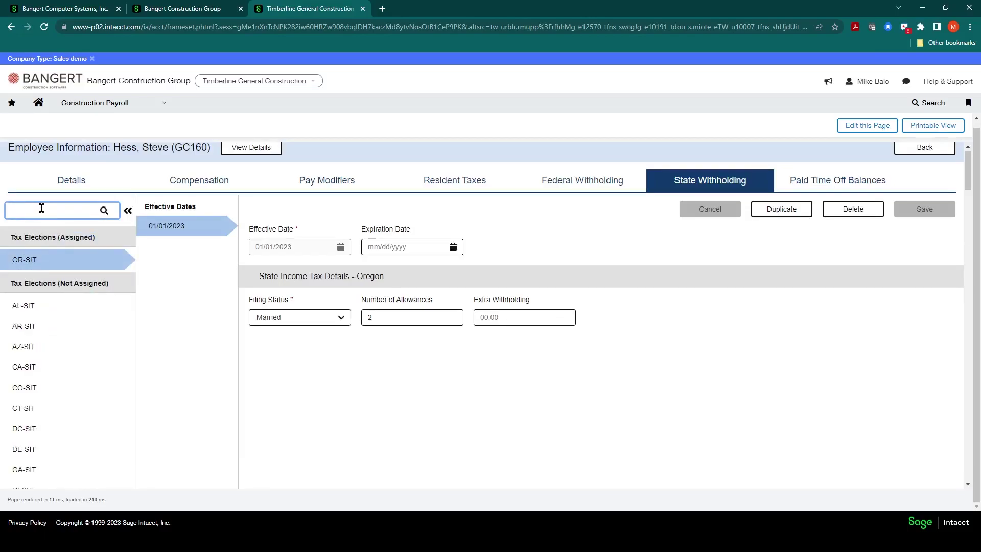
type("ia")
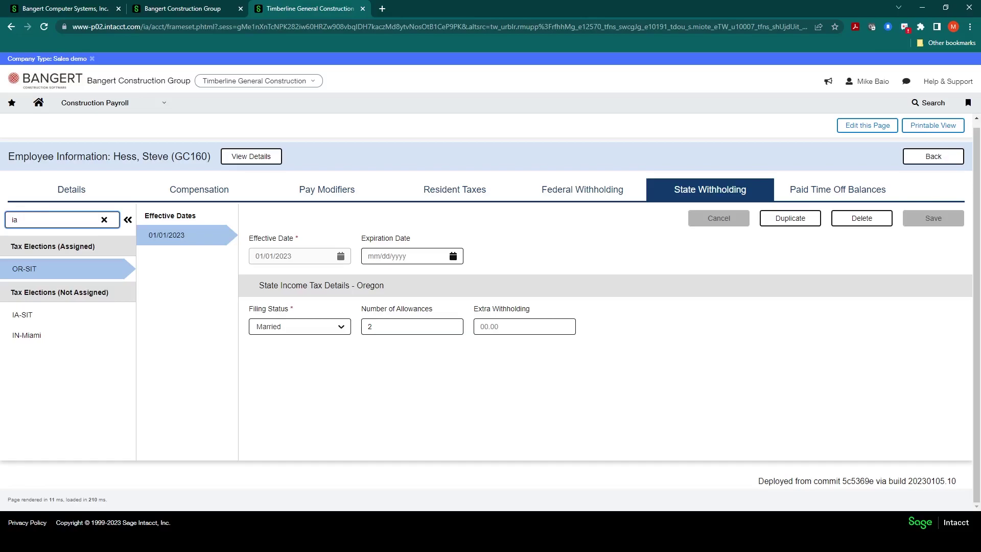
left_click(20, 318)
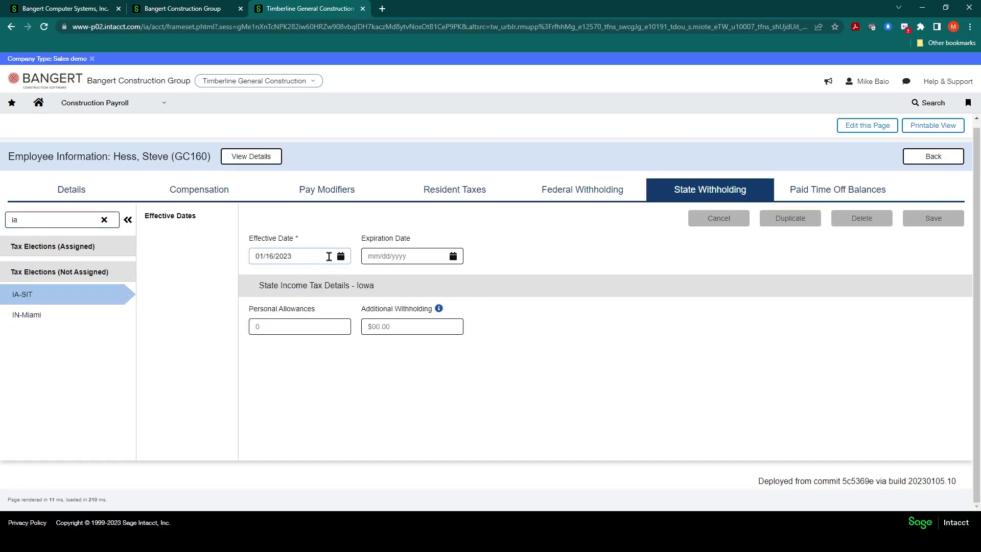
left_click(341, 256)
left_click(259, 302)
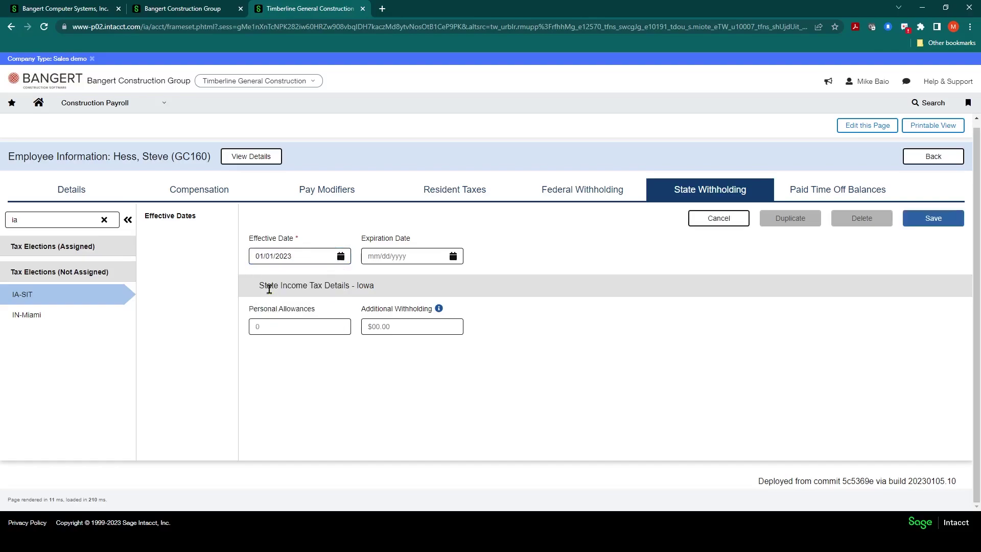
Enter 2 personal allowances for IA-SIT and save the Iowa election.
left_click(295, 326)
type("2")
left_click(305, 354)
left_click(928, 218)
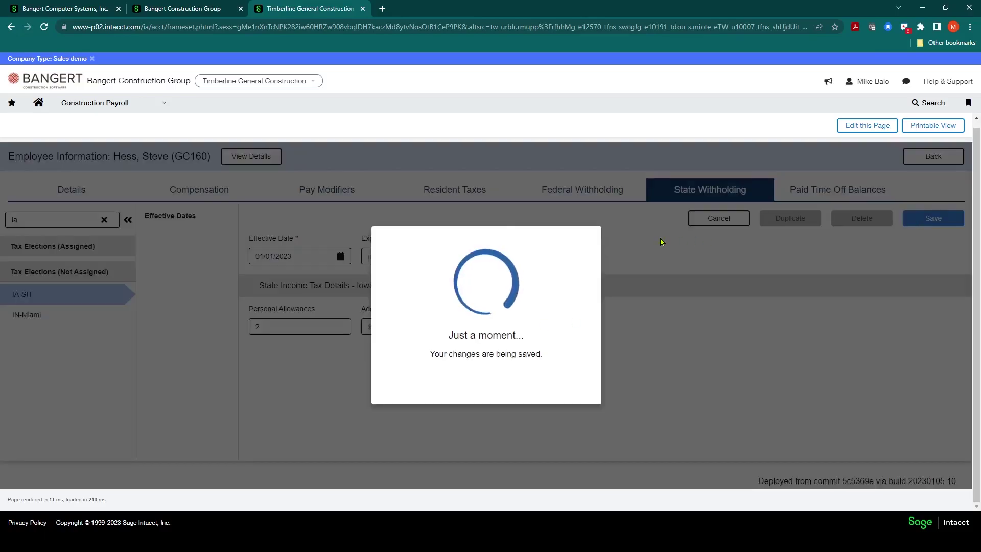
left_click(486, 376)
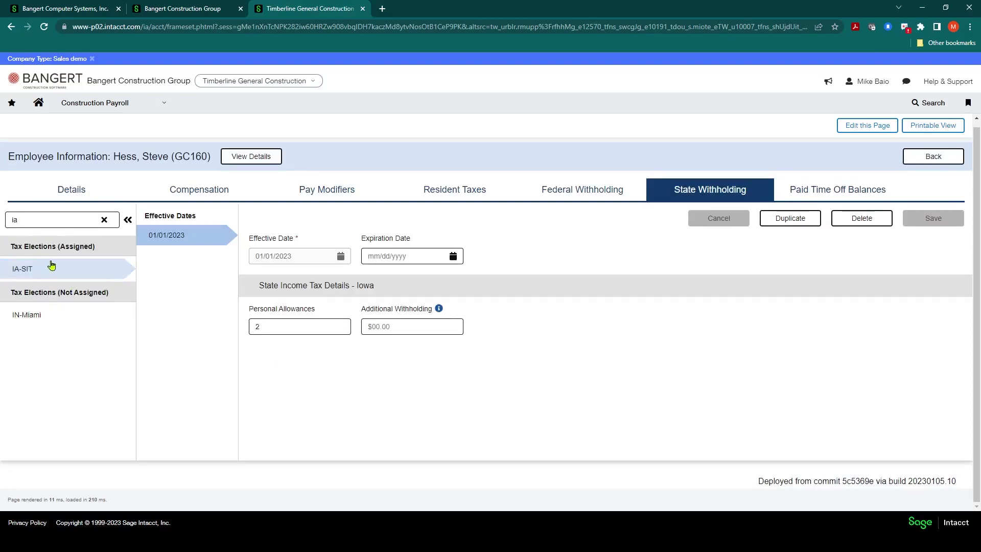
Clear the search filter and review both the OR-SIT and IA-SIT elections.
left_click(61, 223)
key("BackSpace")
key("BackSpace")
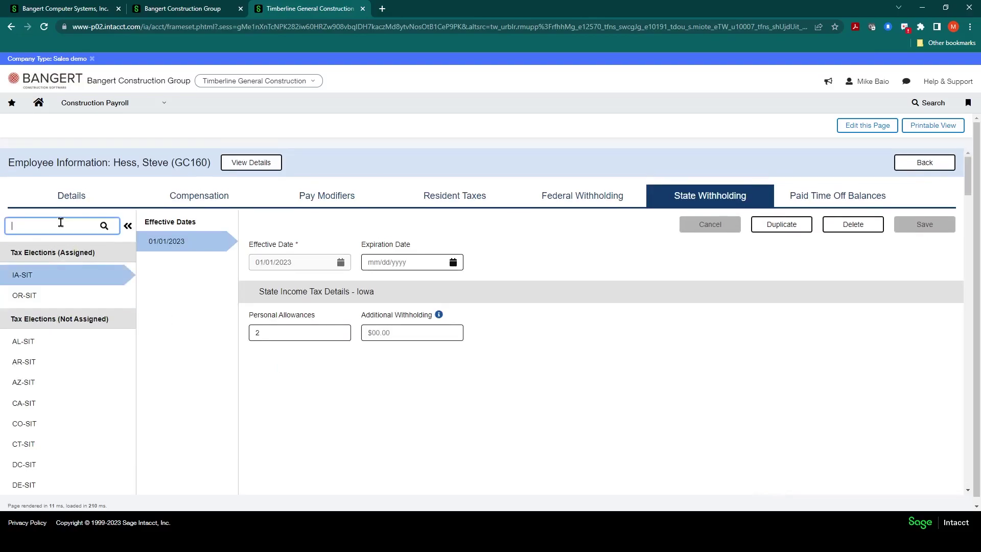
left_click(36, 296)
left_click(40, 275)
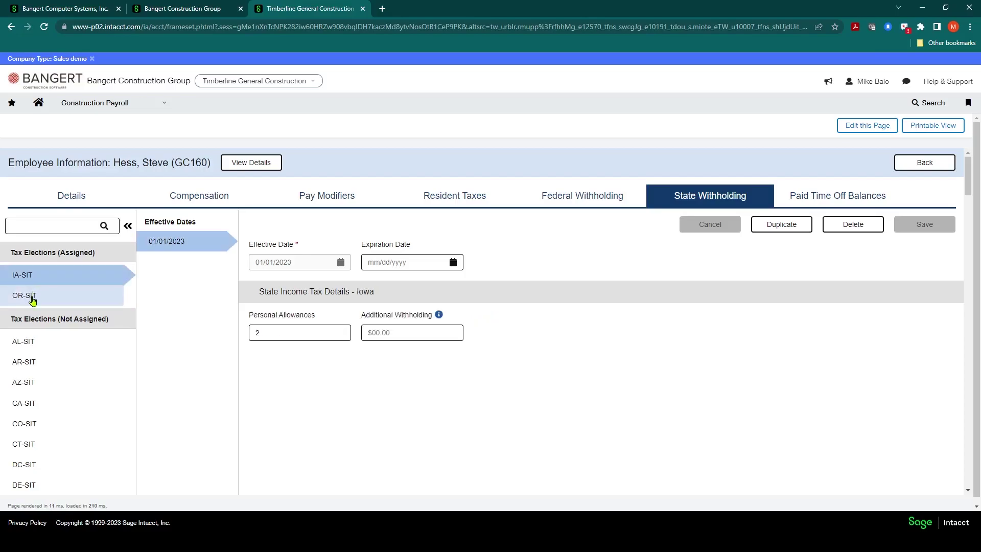
left_click(41, 295)
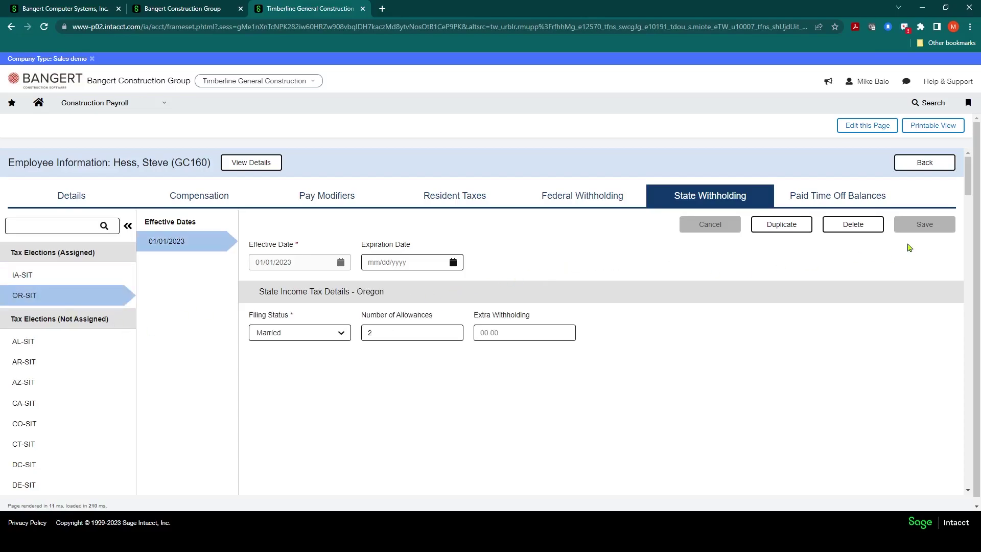